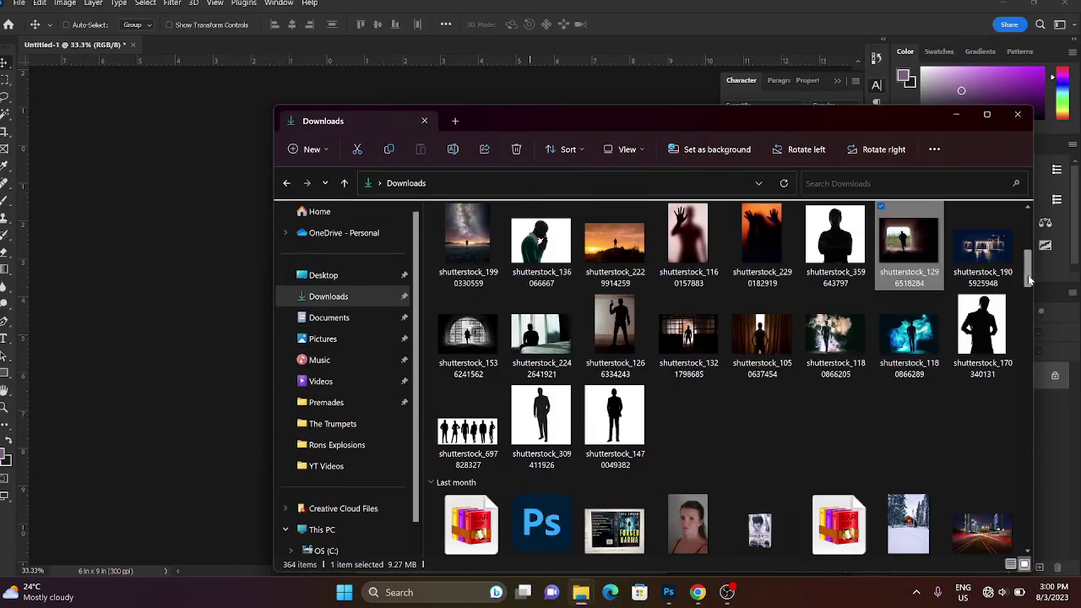
# Select the starry-sky photo of the lone man and open it for preview
pyautogui.press('Home')
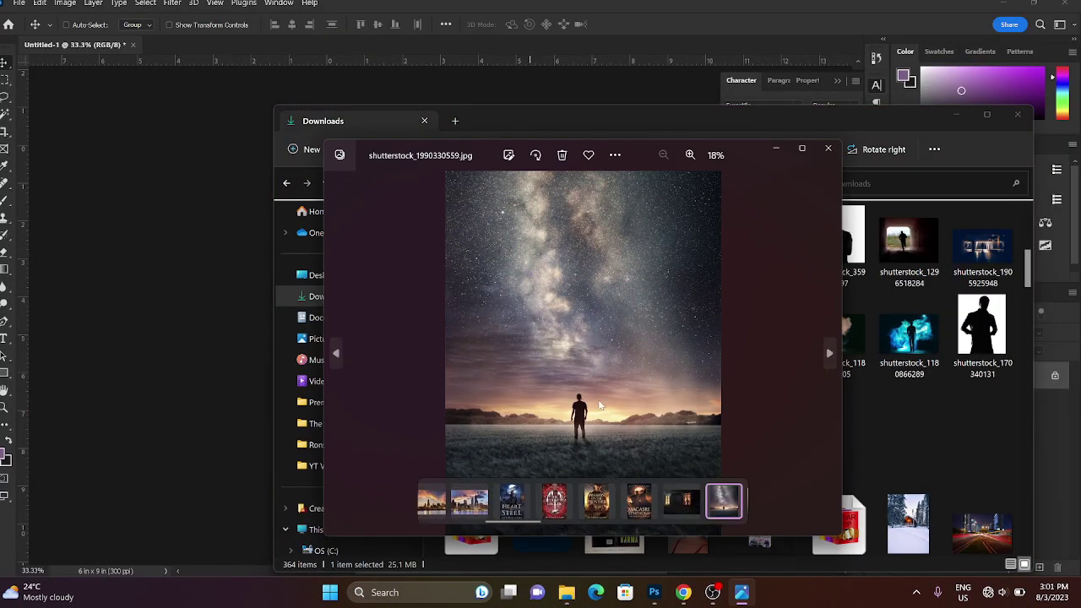
pyautogui.press('Return')
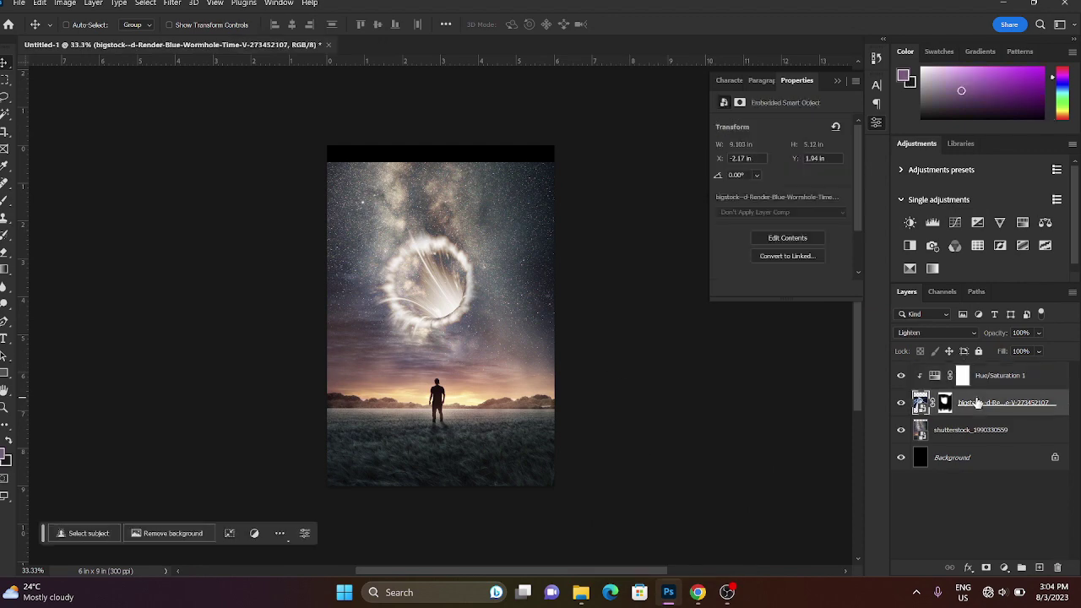
# Apply the wormhole layer's new rotation
pyautogui.press('Return')
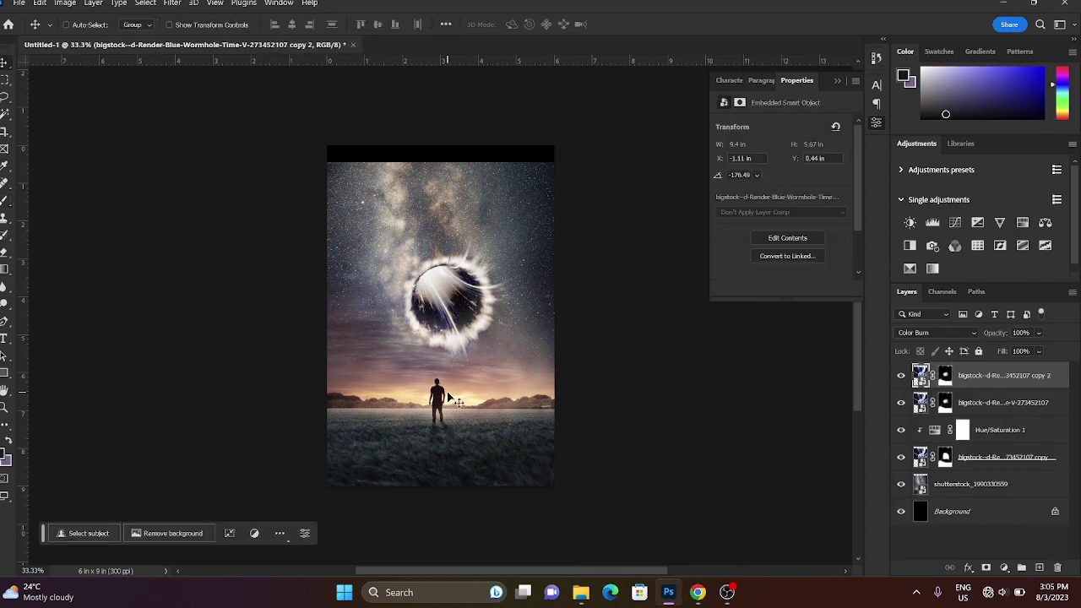
# Rotate, flip, nudge and resize a wormhole copy across the sky
pyautogui.hotkey('ctrl', 't')
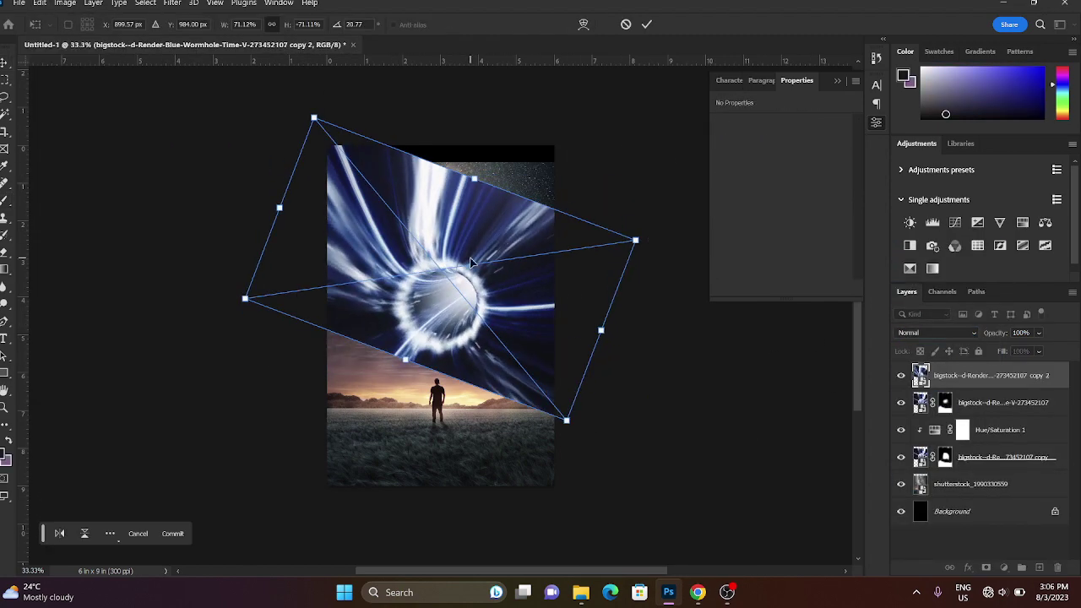
pyautogui.press('Return')
pyautogui.moveTo(498, 299); pyautogui.dragTo(568, 302)
pyautogui.hotkey('ctrl', 't')
pyautogui.moveTo(637, 278); pyautogui.dragTo(664, 226)
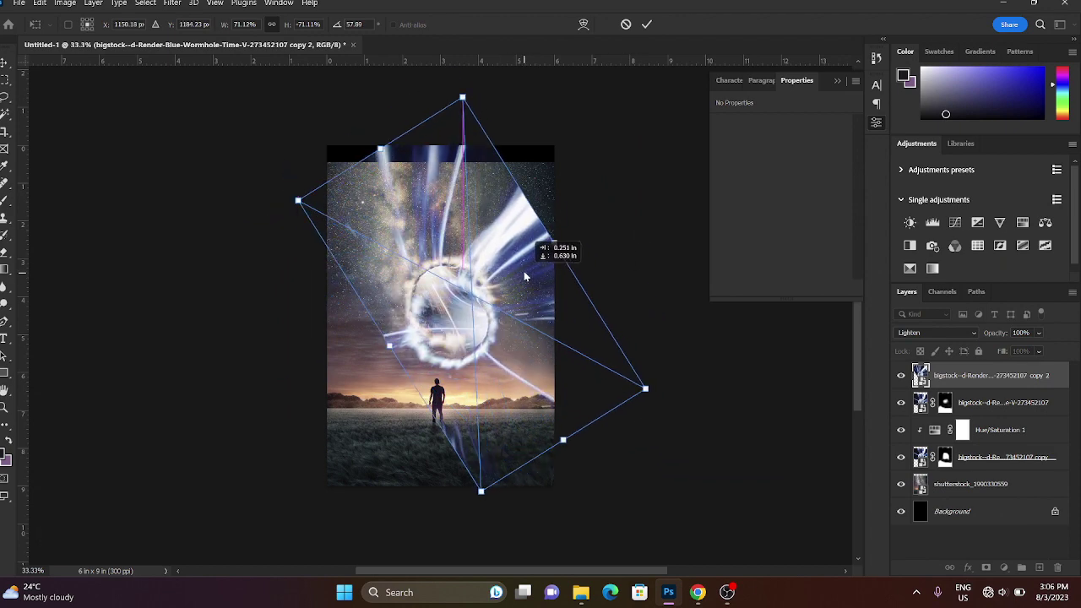
pyautogui.press('Return')
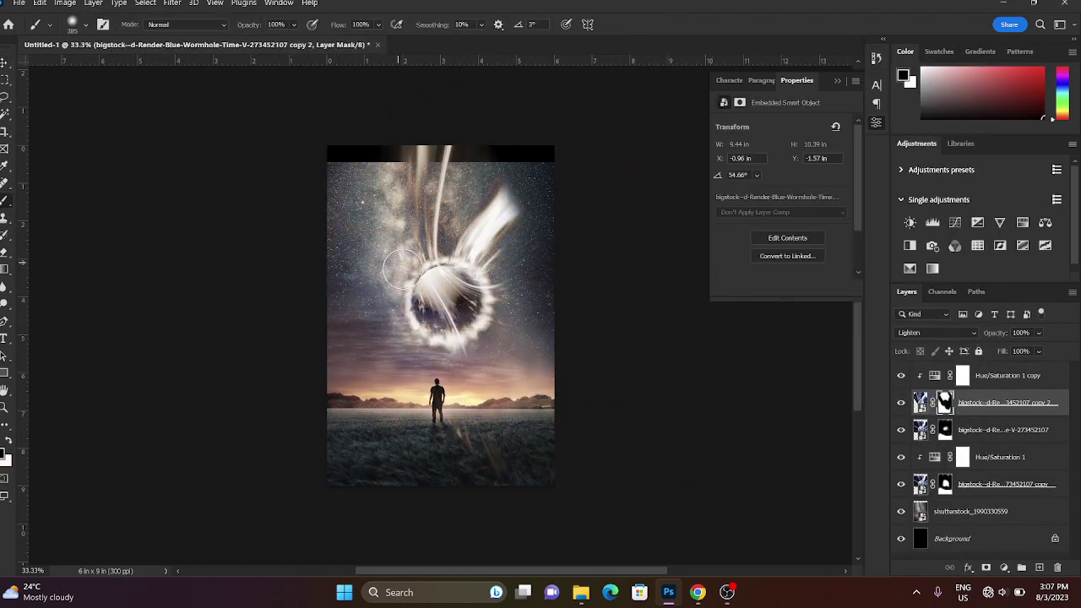
pyautogui.moveTo(480, 269); pyautogui.dragTo(484, 260)
pyautogui.hotkey('ctrl', 't')
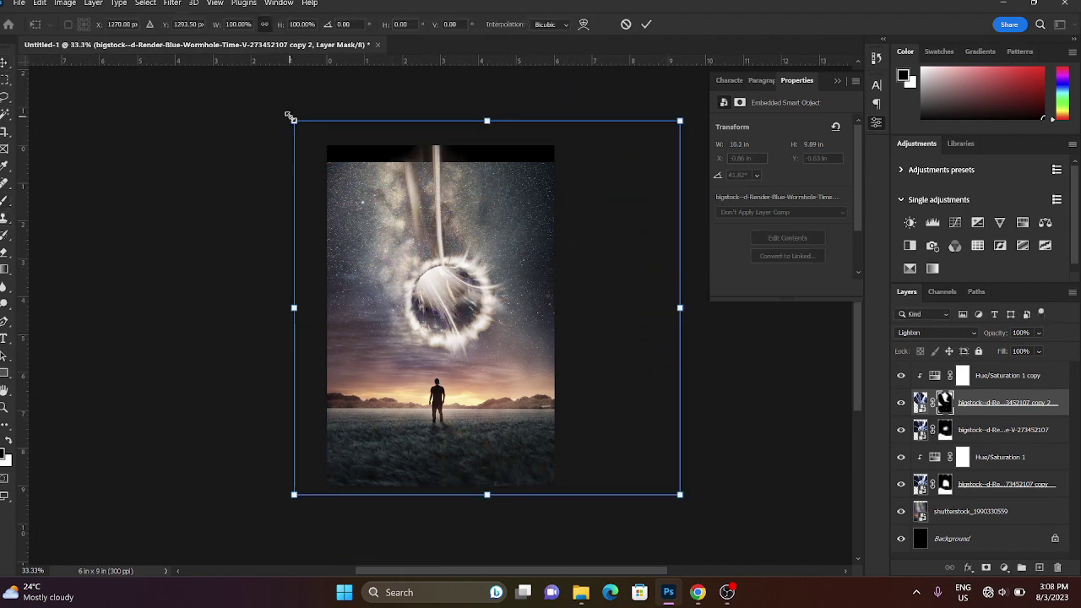
pyautogui.press('Return')
# Set the copy to Linear Dodge (Add), then duplicate it rotated 90° clockwise
pyautogui.click(935, 332)
pyautogui.click(929, 365)
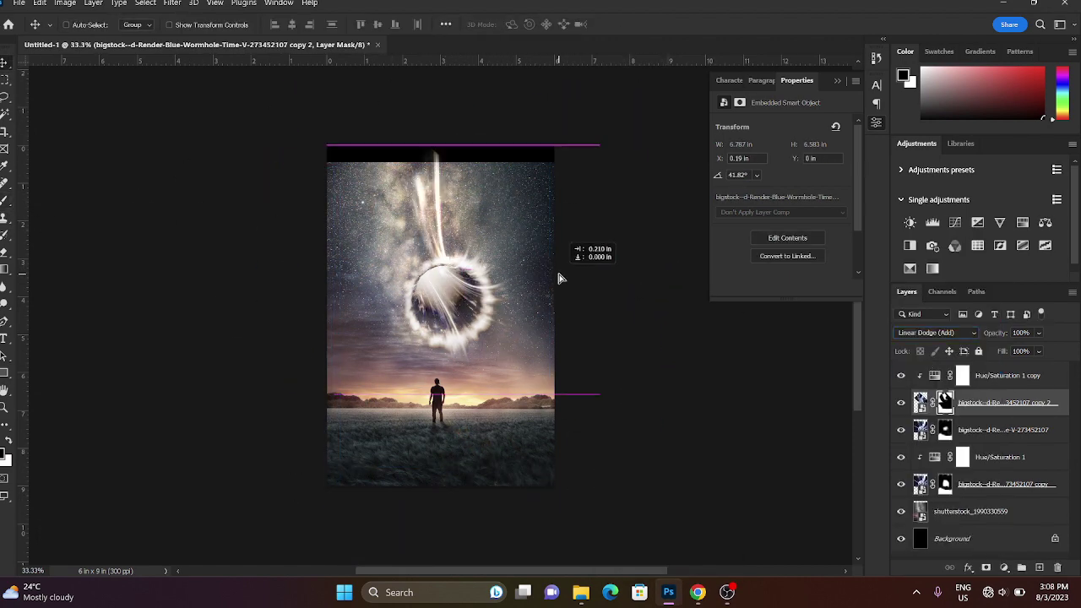
pyautogui.hotkey('ctrl', 'j')
pyautogui.click(40, 3)
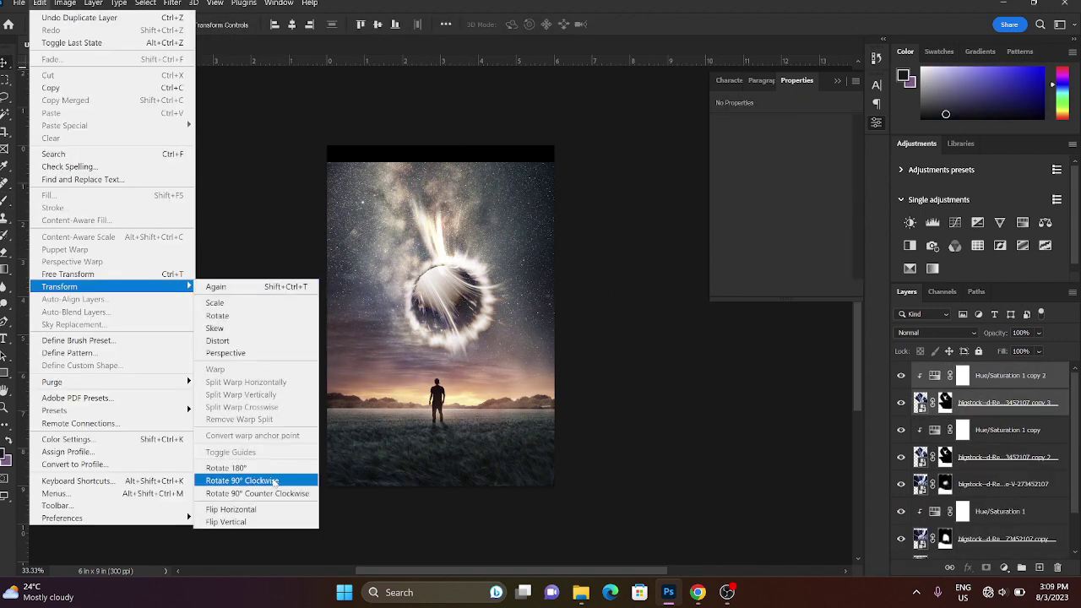
pyautogui.click(287, 477)
pyautogui.press('Return')
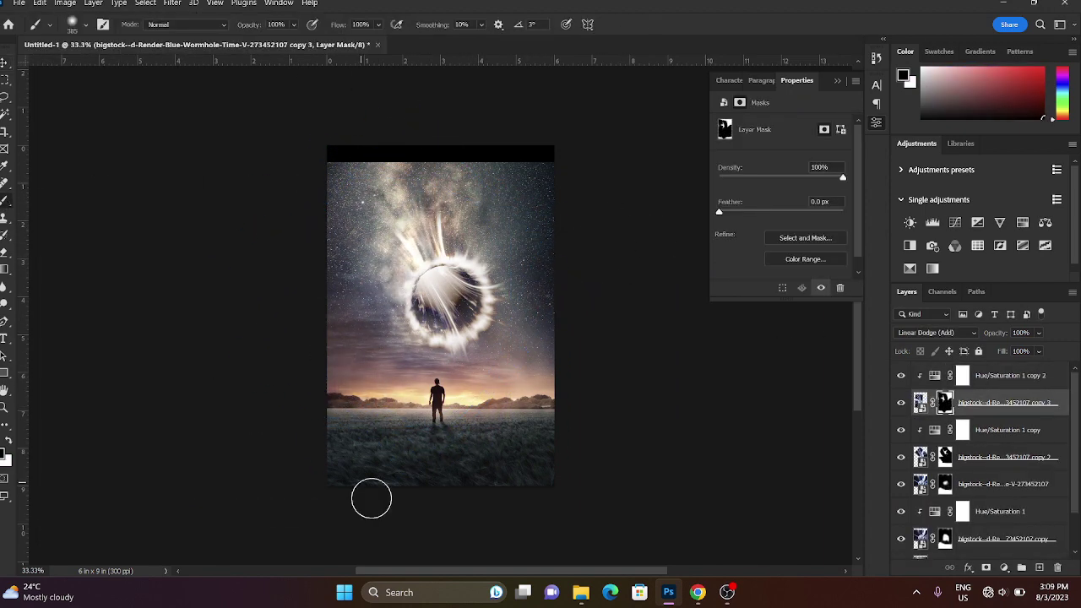
# Move the newest copy into place and rotate its mask around the wormhole
pyautogui.press('v')
pyautogui.moveTo(444, 220); pyautogui.dragTo(494, 253)
pyautogui.press('b')
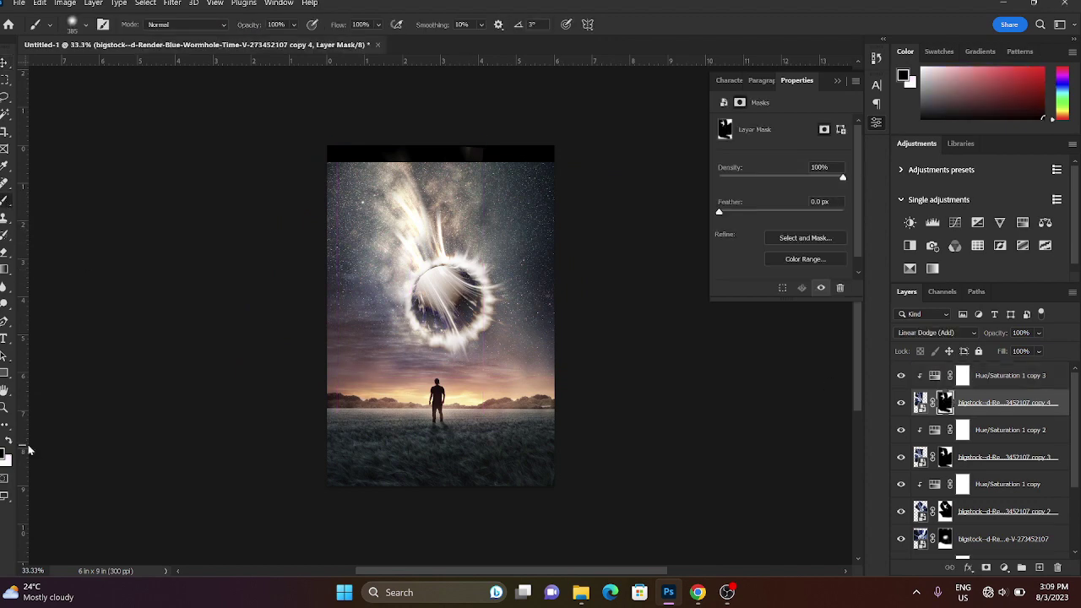
pyautogui.click(40, 3)
pyautogui.click(241, 466)
pyautogui.moveTo(591, 127); pyautogui.dragTo(597, 110)
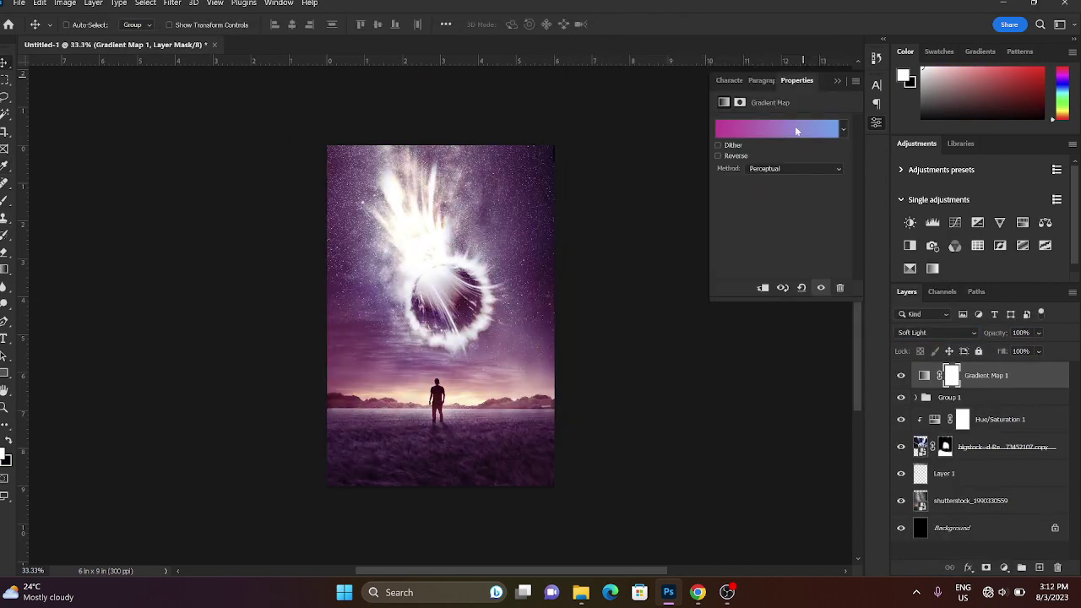
# Make the gradient map purple with Soft Light blending, targeting the Group 1 mask
pyautogui.click(933, 332)
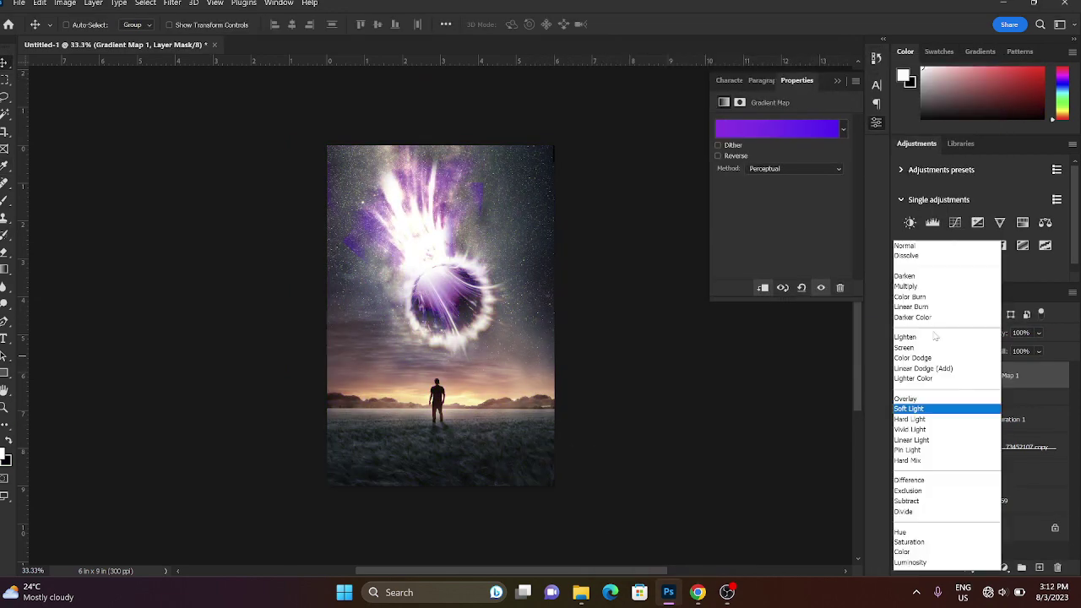
pyautogui.hotkey('ctrl', 'g')
pyautogui.click(92, 3)
pyautogui.click(337, 192)
pyautogui.press('b')
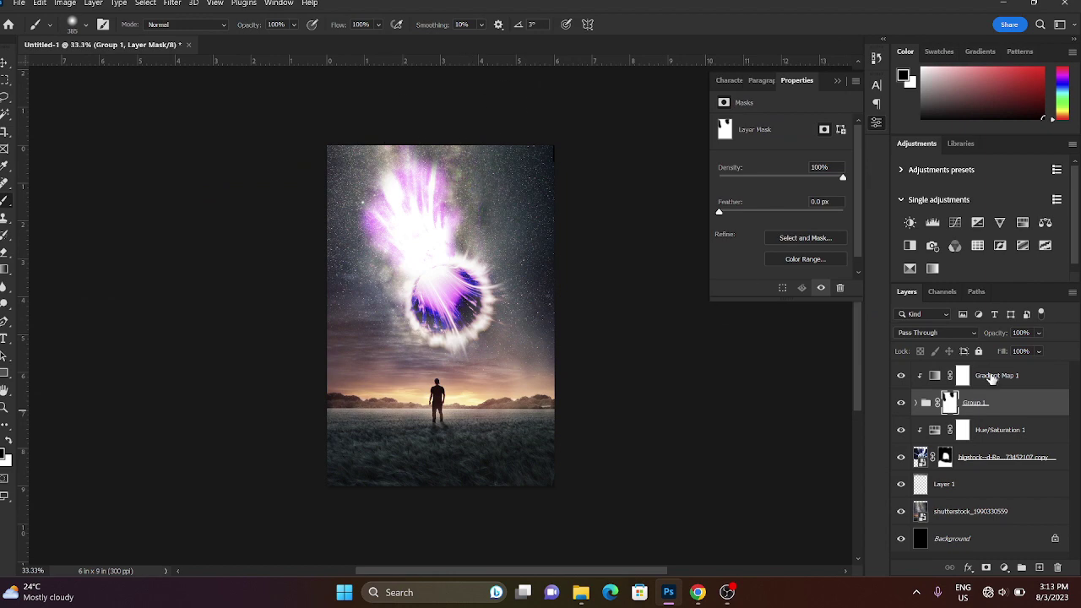
# Unclip Gradient Map 1, try Color and other blend modes, and set 58% opacity
pyautogui.click(993, 379)
pyautogui.click(933, 333)
pyautogui.click(908, 473)
pyautogui.press('v')
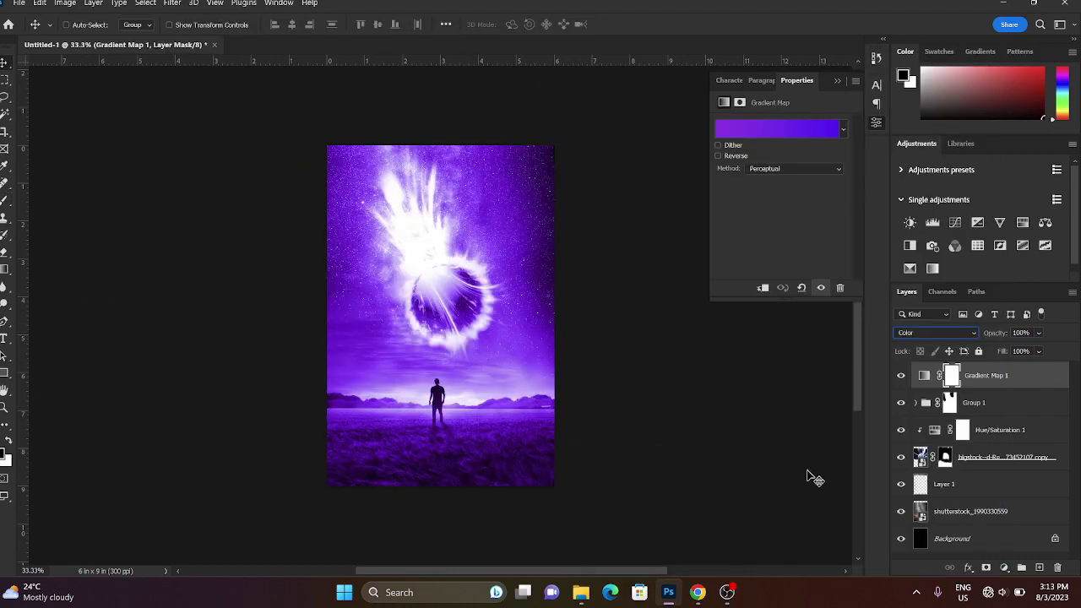
pyautogui.hotkey('shift', '-')
pyautogui.hotkey('shift', '-')
pyautogui.hotkey('shift', '-')
pyautogui.hotkey('shift', '-')
pyautogui.hotkey('shift', '-')
pyautogui.hotkey('shift', '-')
pyautogui.hotkey('shift', '-')
pyautogui.hotkey('shift', '-')
pyautogui.hotkey('shift', '-')
pyautogui.hotkey('shift', '-')
pyautogui.moveTo(1039, 333); pyautogui.dragTo(1044, 351)
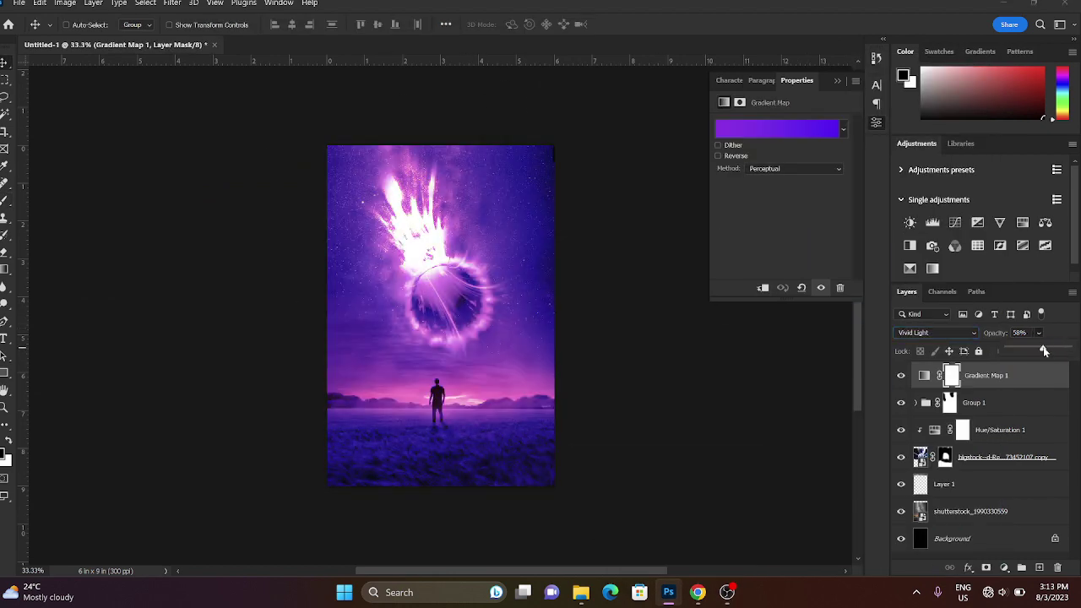
# Hide the purple gradient map and add an author-name text layer at the bottom
pyautogui.click(900, 375)
pyautogui.press('t')
pyautogui.click(387, 216)
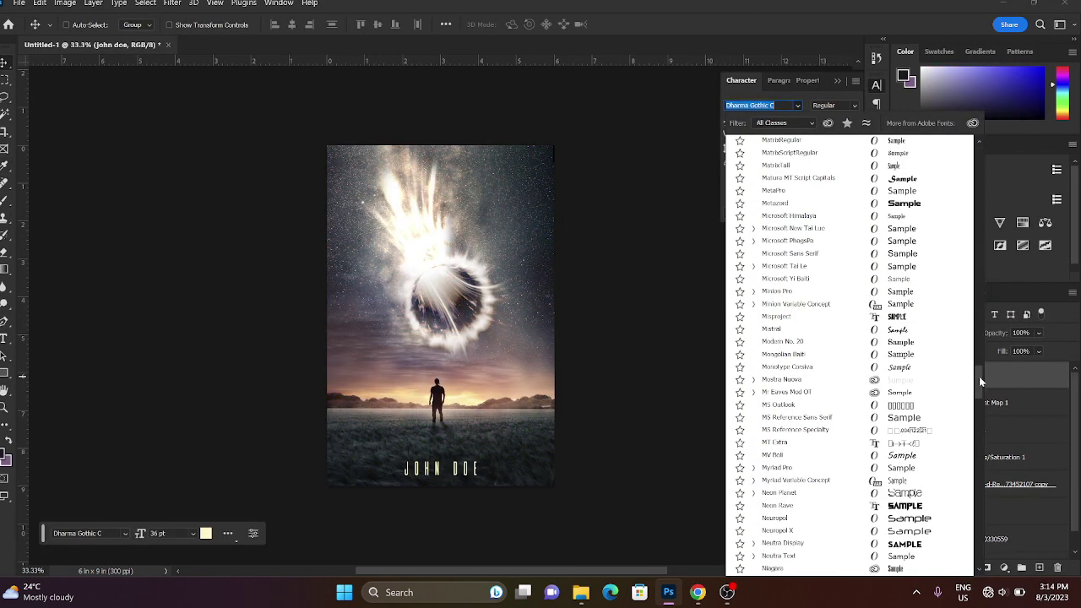
# Set the author name in Refrigerator Deluxe and duplicate the text layer for the title
pyautogui.moveTo(978, 375); pyautogui.dragTo(979, 426)
pyautogui.click(786, 230)
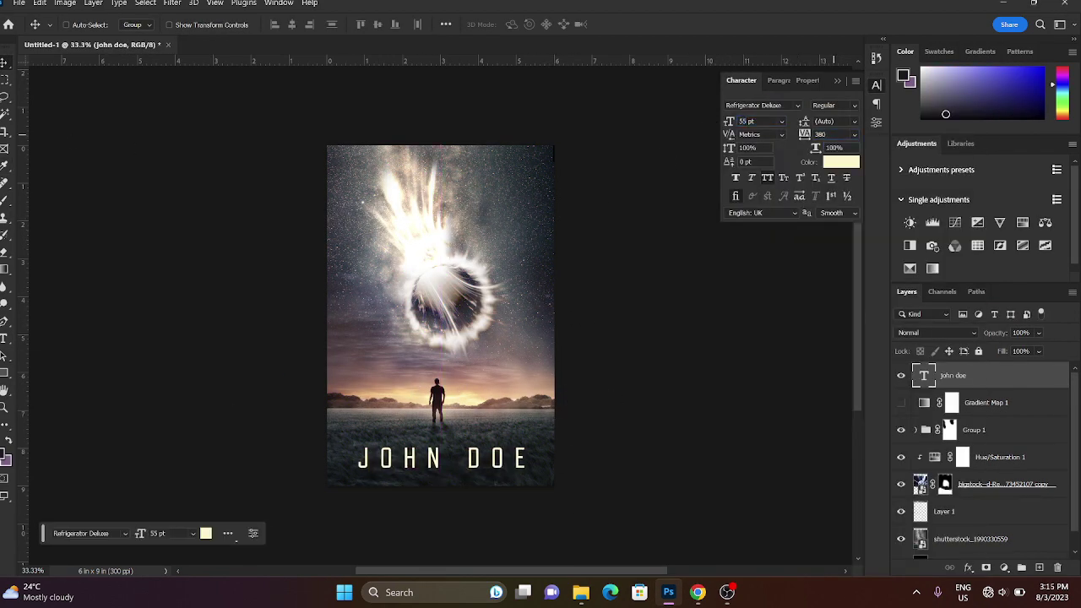
pyautogui.hotkey('ctrl', 'j')
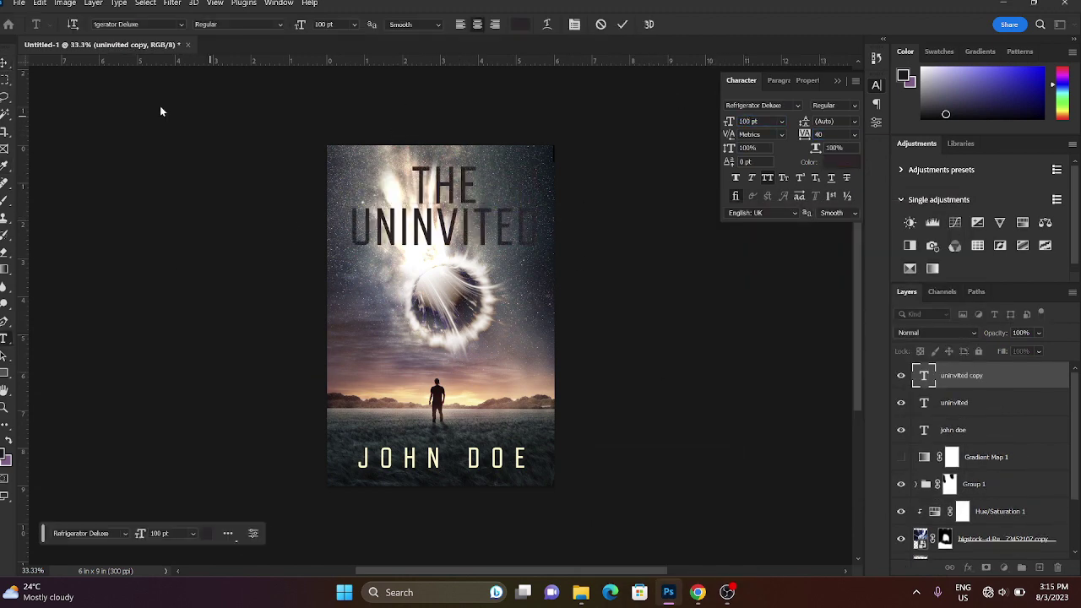
# Enlarge both title text layers together to about 120%
pyautogui.keyDown('shift'); pyautogui.click(979, 403); pyautogui.keyUp('shift')
pyautogui.hotkey('ctrl', 't')
pyautogui.moveTo(445, 245); pyautogui.dragTo(445, 258)
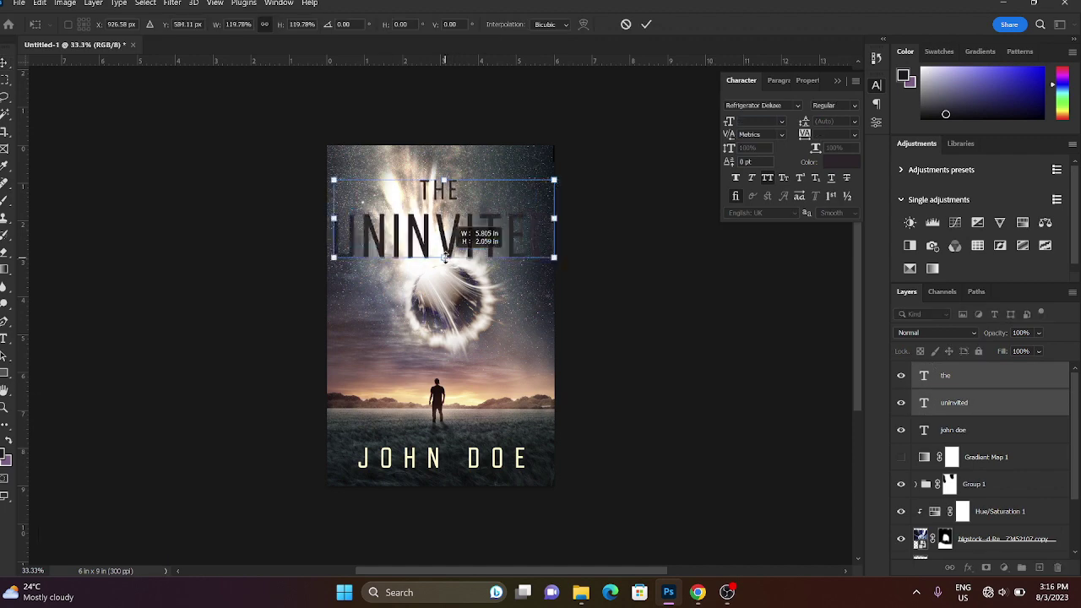
# Tilt the background group slightly and shift it on the cover
pyautogui.click(971, 484)
pyautogui.hotkey('ctrl', 't')
pyautogui.moveTo(629, 372); pyautogui.dragTo(642, 414)
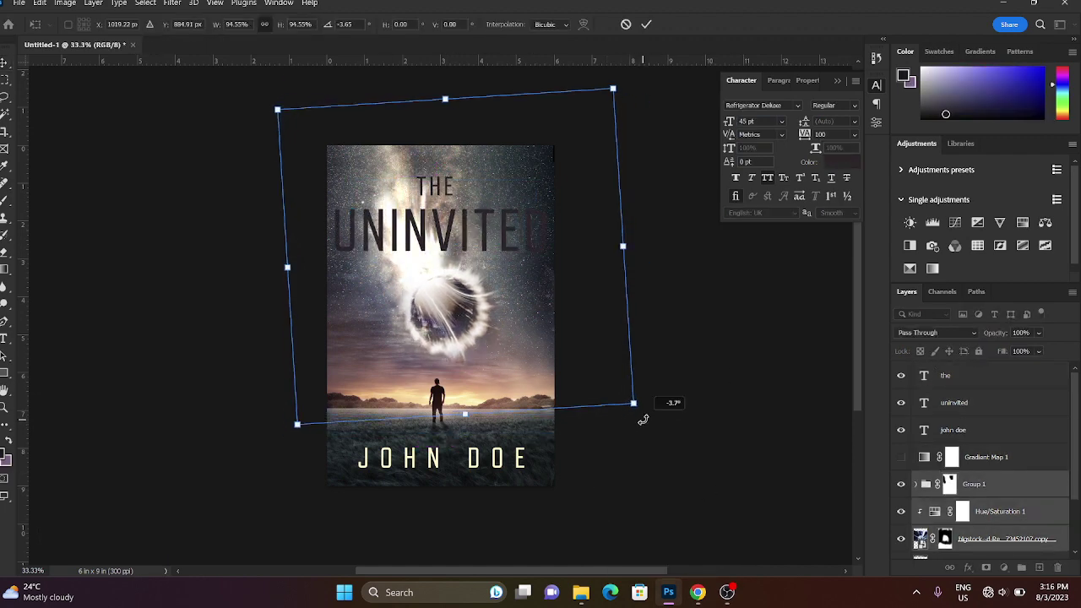
pyautogui.press('Return')
pyautogui.moveTo(693, 456); pyautogui.dragTo(719, 468)
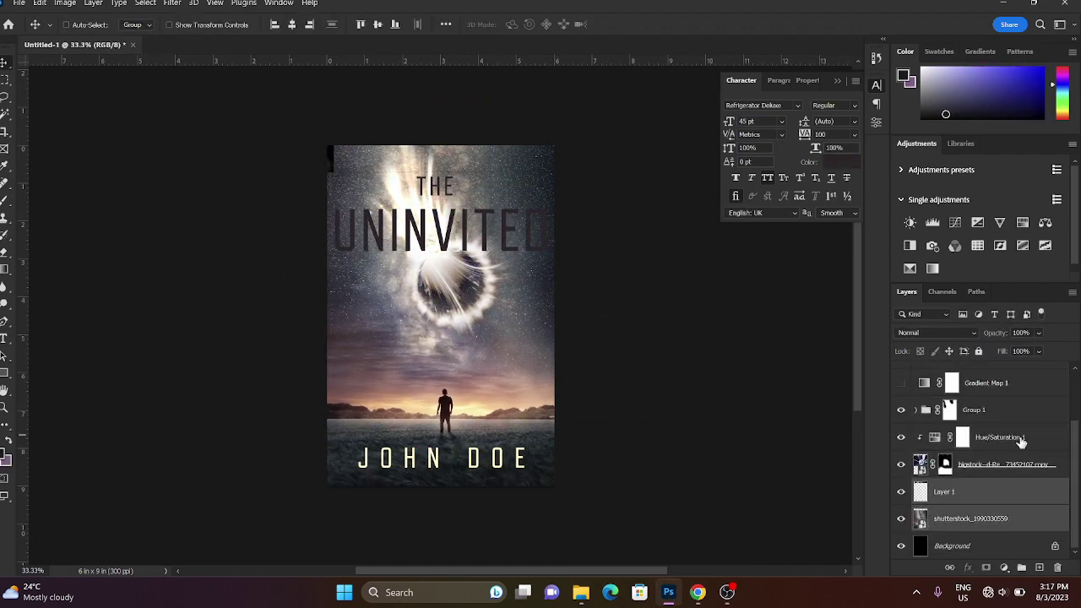
# Select the starry-sky photo layer and move Layer 1 up to the cover top
pyautogui.click(971, 518)
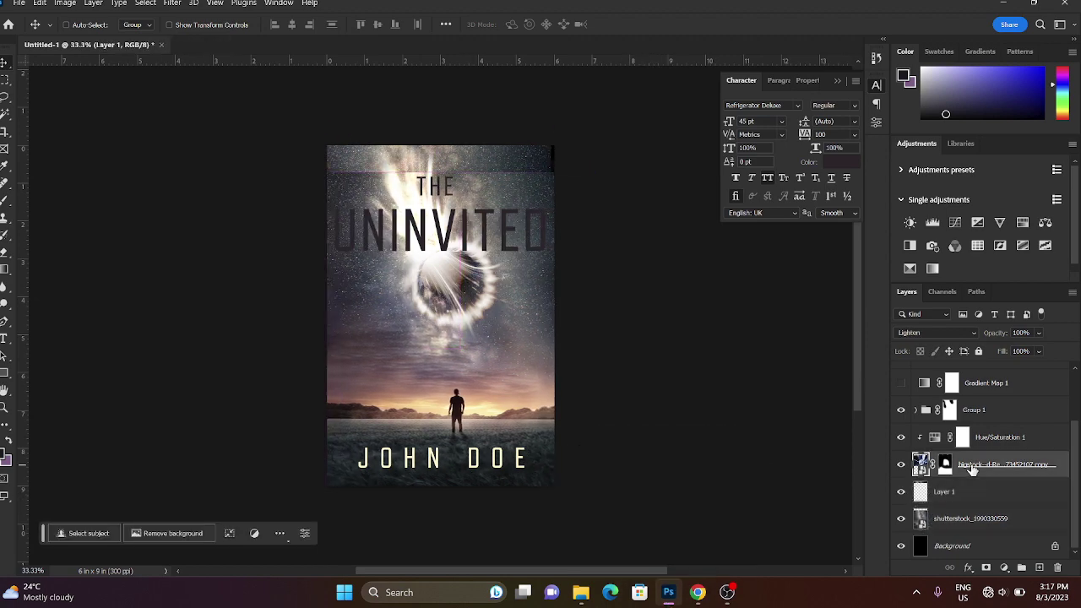
pyautogui.press('m')
pyautogui.moveTo(327, 145); pyautogui.dragTo(317, 173)
pyautogui.press('Return')
pyautogui.click(40, 2)
pyautogui.moveTo(525, 194); pyautogui.dragTo(529, 194)
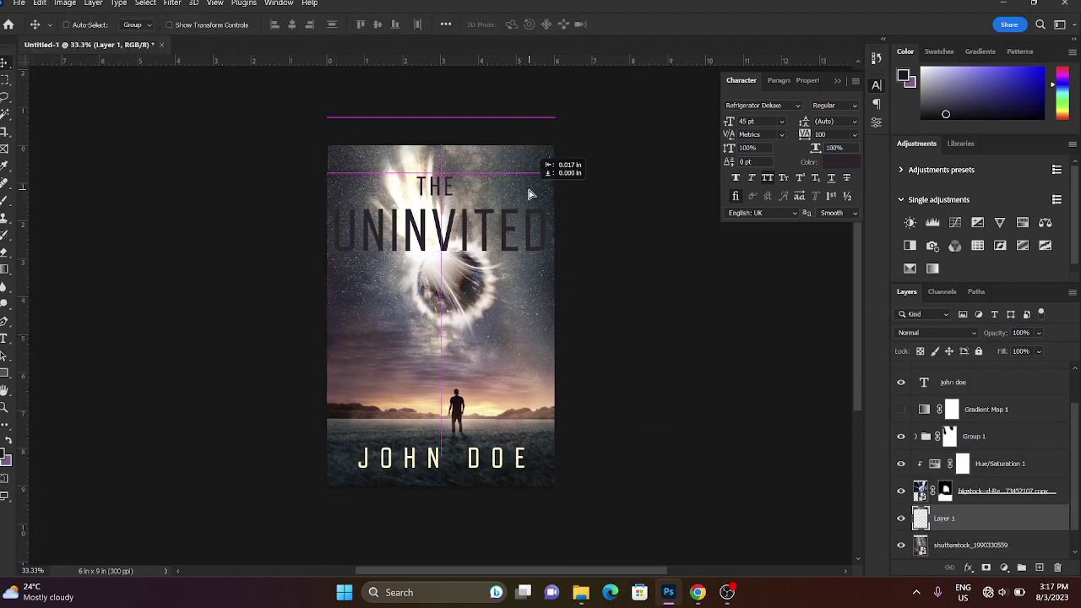
# Shift the wormhole group and its light burst up and left
pyautogui.click(974, 436)
pyautogui.moveTo(549, 397); pyautogui.dragTo(575, 422)
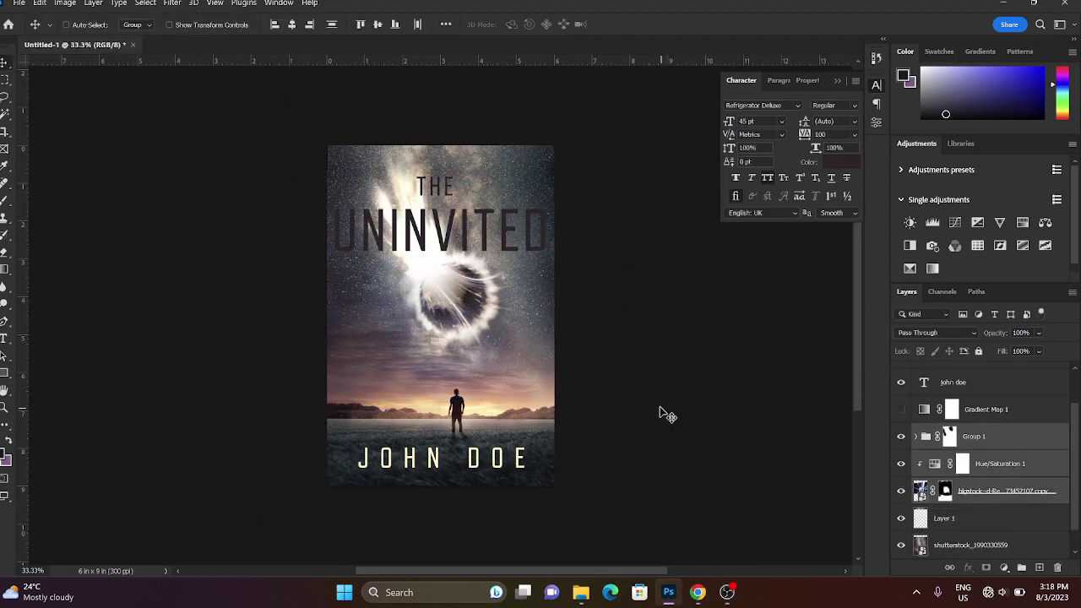
pyautogui.moveTo(664, 414); pyautogui.dragTo(628, 407)
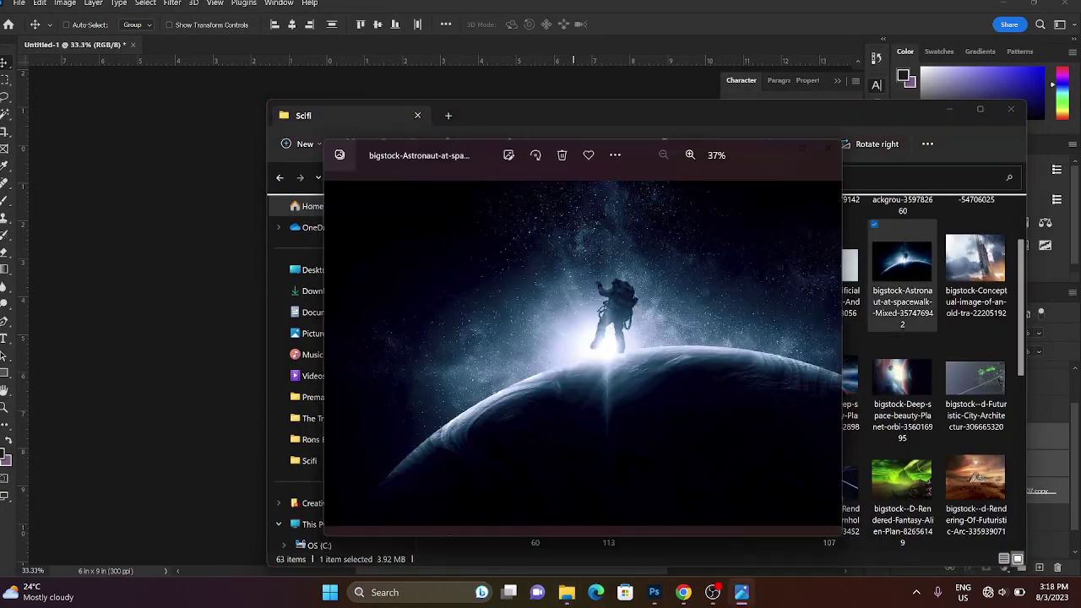
# Go to the Stocks folder and scroll down to the shutterstock images
pyautogui.click(391, 177)
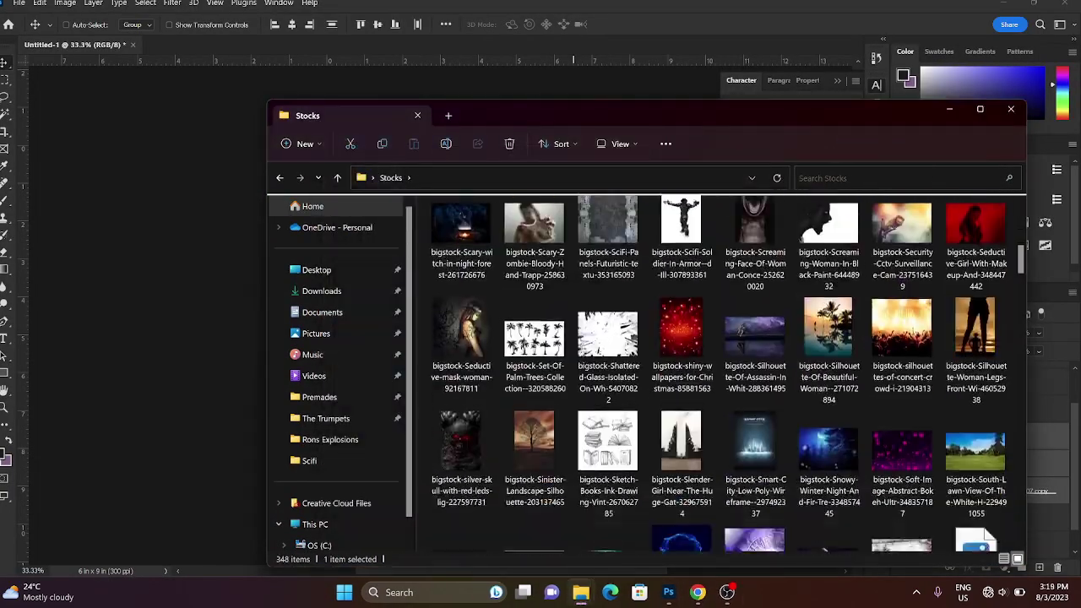
pyautogui.scroll(-5, 728, 373)
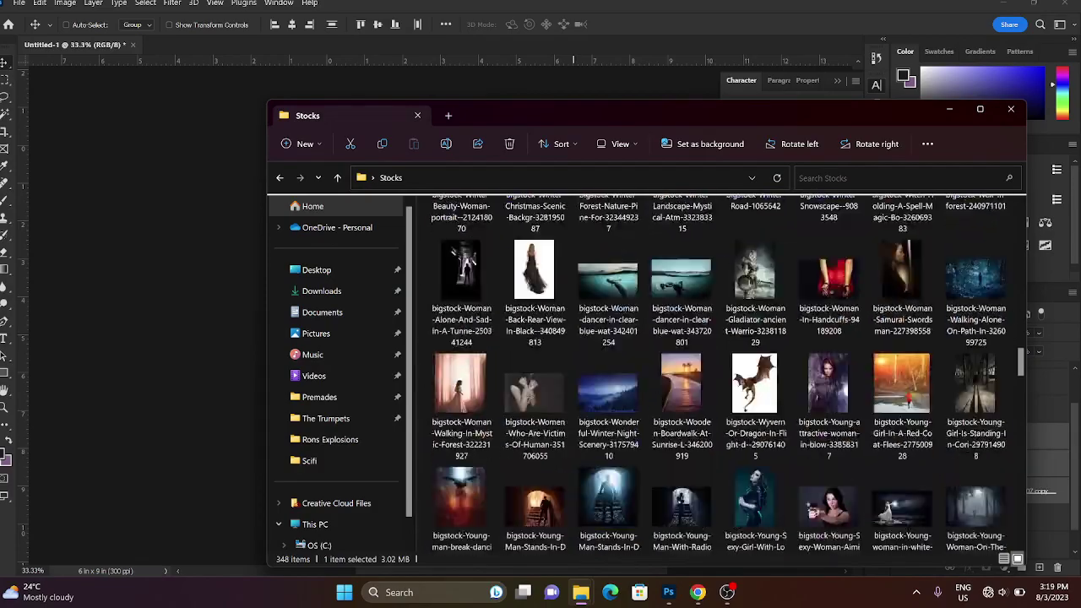
pyautogui.scroll(-5, 728, 374)
pyautogui.scroll(-5, 728, 374)
pyautogui.scroll(-5, 728, 373)
pyautogui.scroll(-5, 734, 405)
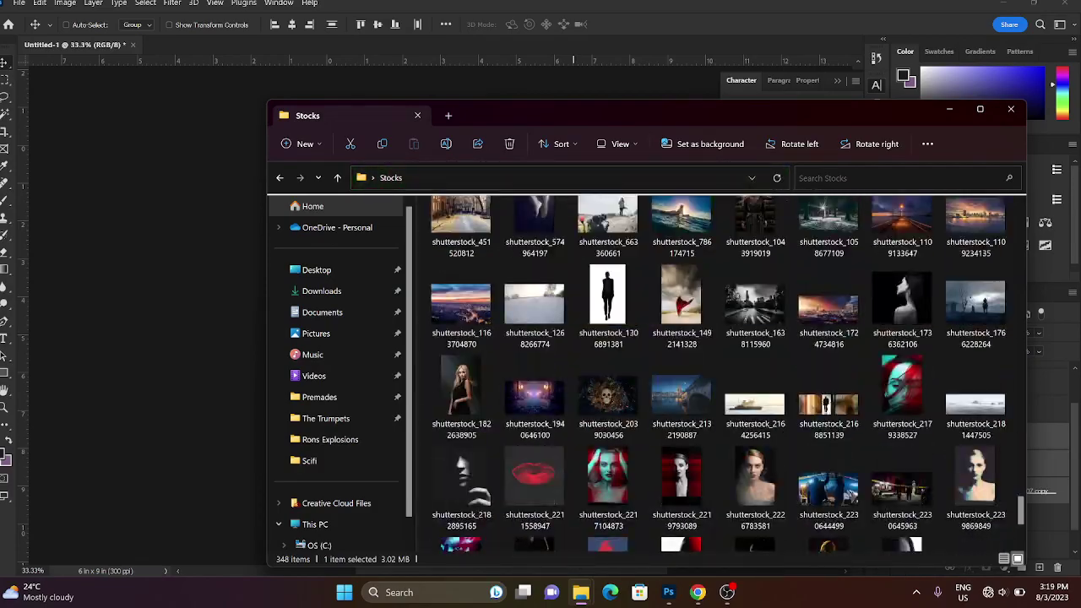
pyautogui.scroll(-5, 735, 405)
# Search Shutterstock for 'ship' and open the UFO image in a new tab
pyautogui.write('ship')
pyautogui.press('Return')
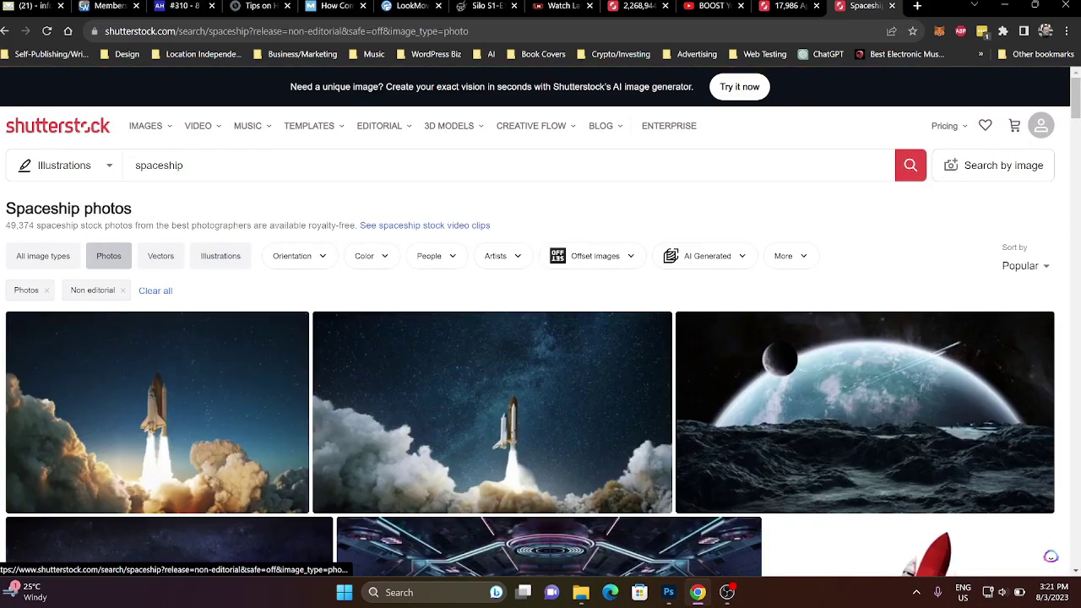
pyautogui.scroll(-5, 265, 350)
pyautogui.scroll(-5, 264, 350)
pyautogui.scroll(-5, 265, 350)
pyautogui.rightClick(264, 349)
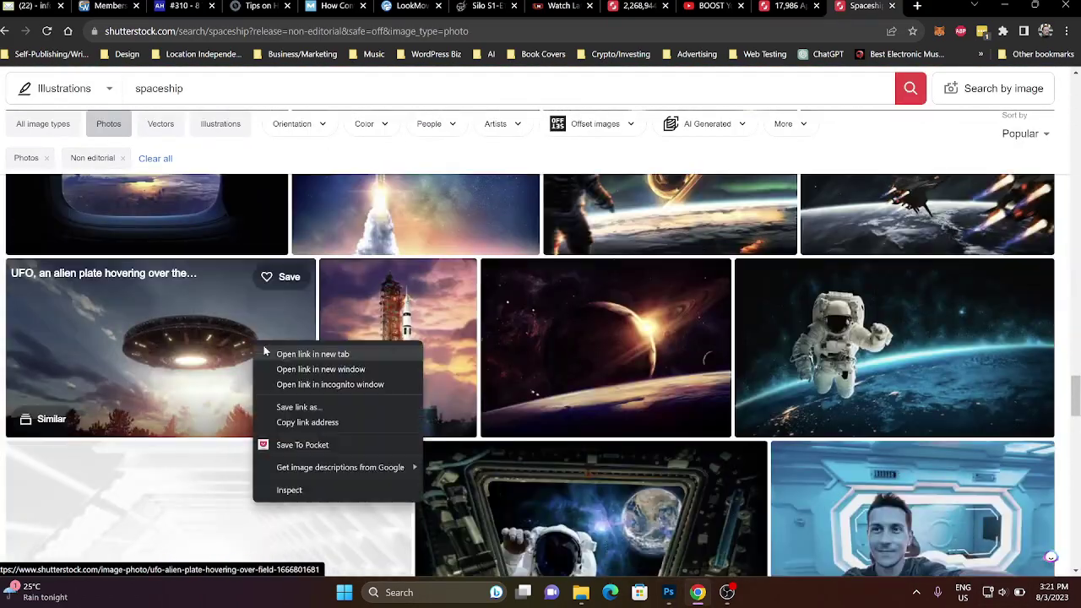
pyautogui.click(311, 354)
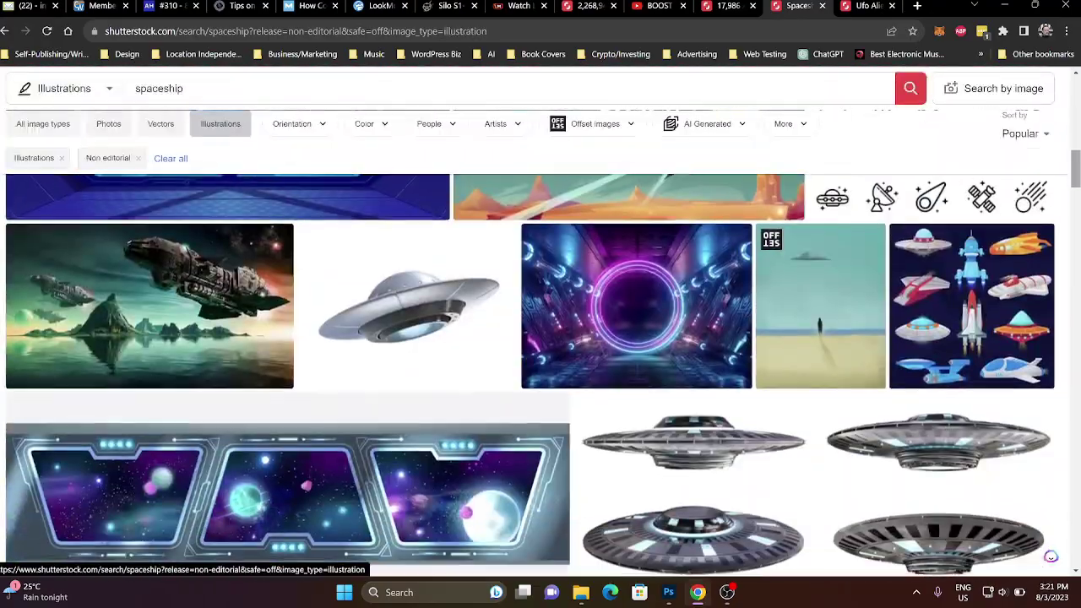
# Open a spaceship image in a new tab and locate the downloading UFO JPG
pyautogui.scroll(-5, 583, 564)
pyautogui.middleClick(583, 564)
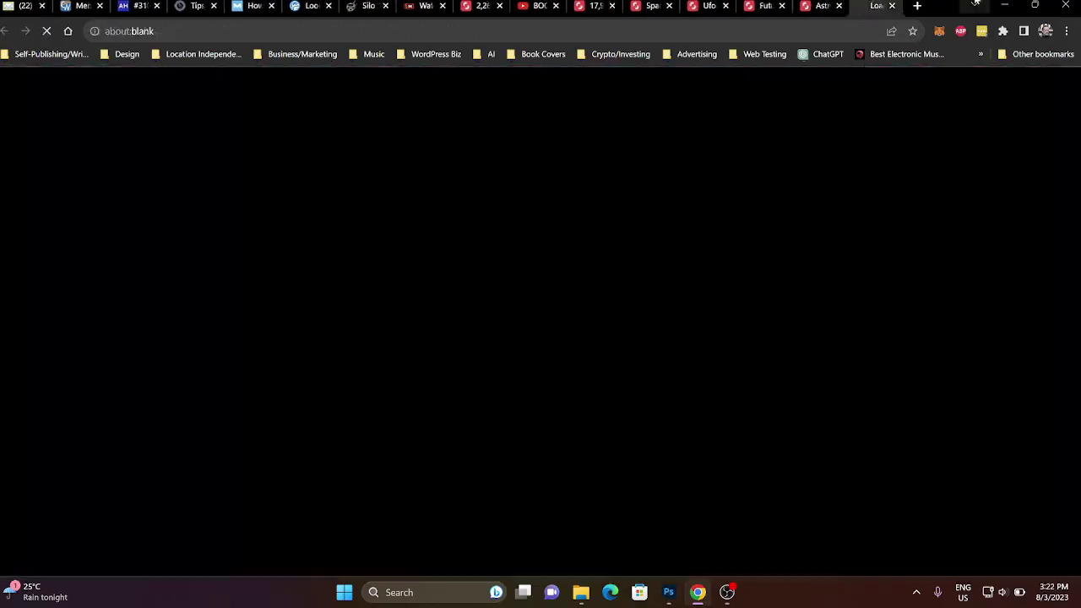
pyautogui.click(580, 592)
pyautogui.click(639, 519)
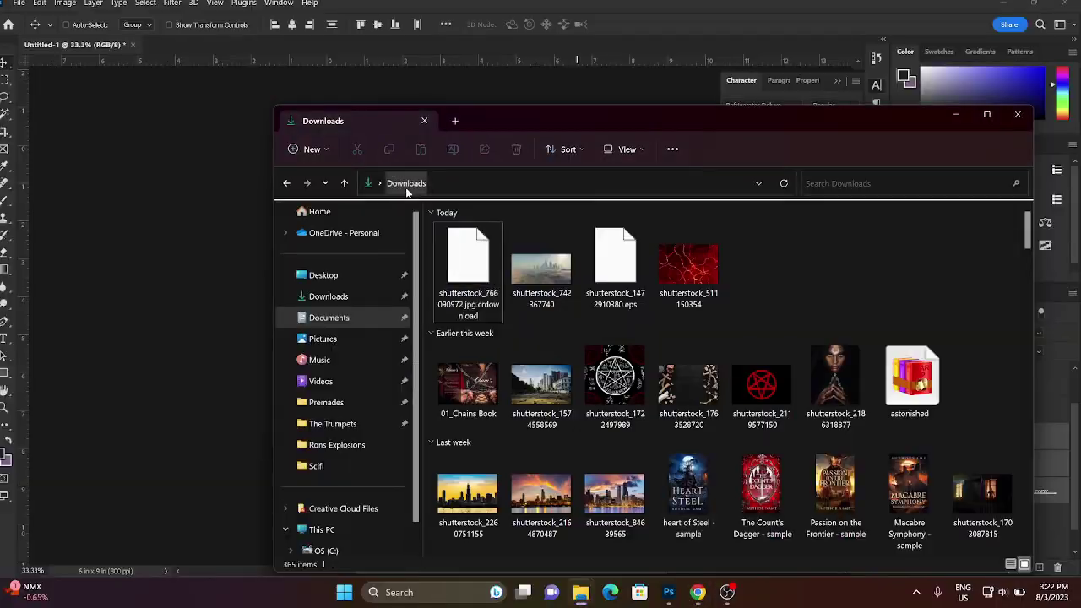
pyautogui.doubleClick(468, 269)
pyautogui.click(697, 592)
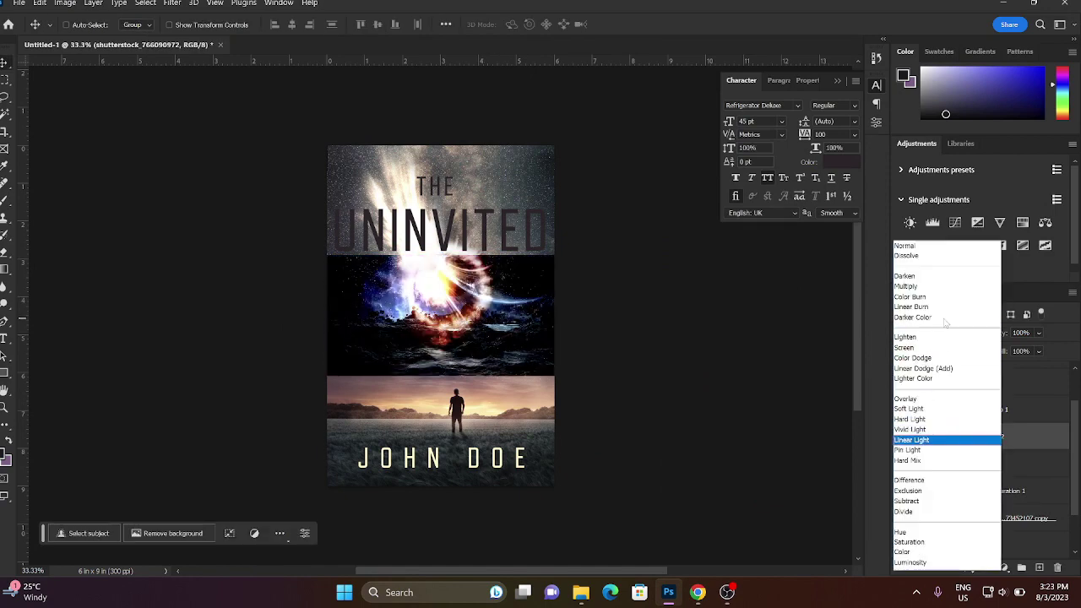
# Reset the middle image's blend to Normal and place the UFO photo under the wormhole
pyautogui.click(904, 245)
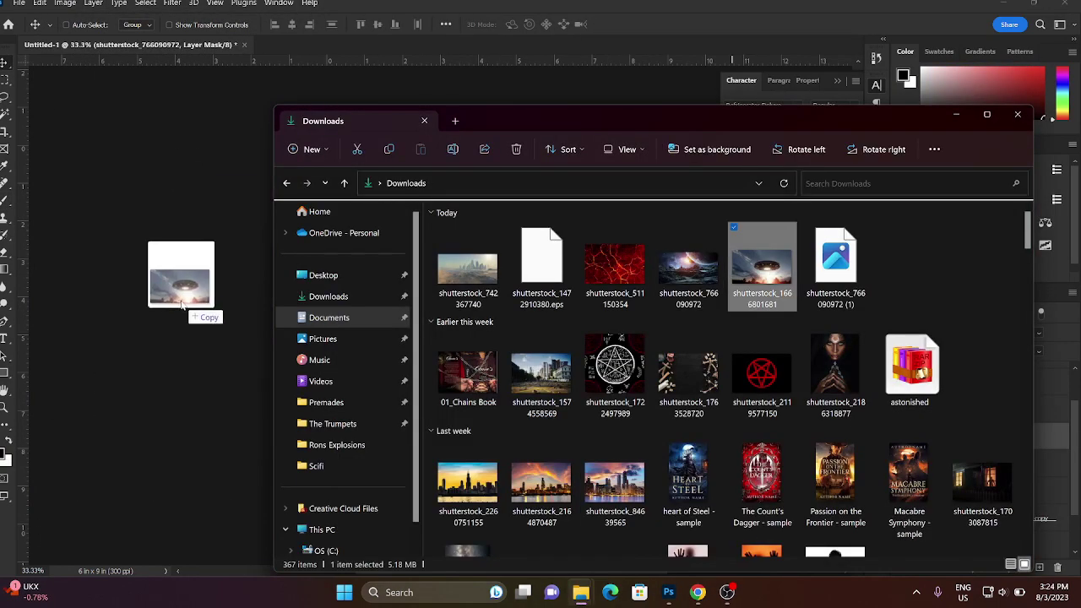
pyautogui.moveTo(760, 249)
pyautogui.mouseDown()
pyautogui.moveTo(479, 343)
pyautogui.moveTo(537, 386)
pyautogui.mouseUp()
pyautogui.press('w')
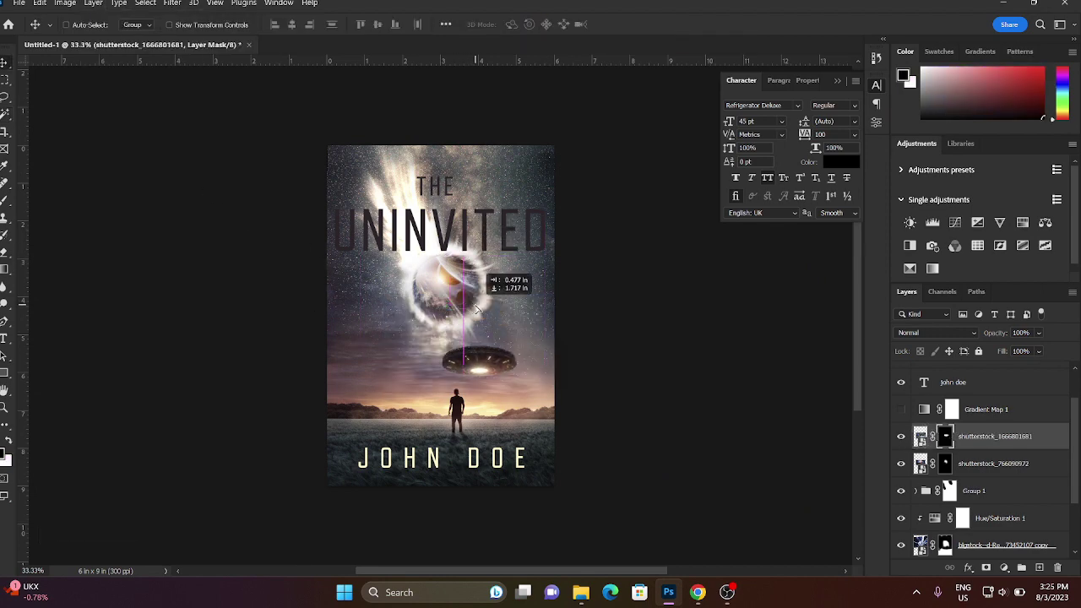
# Paint the UFO's layer mask up close, fit the cover in view, and return to Shutterstock
pyautogui.hotkey('ctrl', '+')
pyautogui.hotkey('ctrl', '+')
pyautogui.hotkey('ctrl', '+')
pyautogui.press('b')
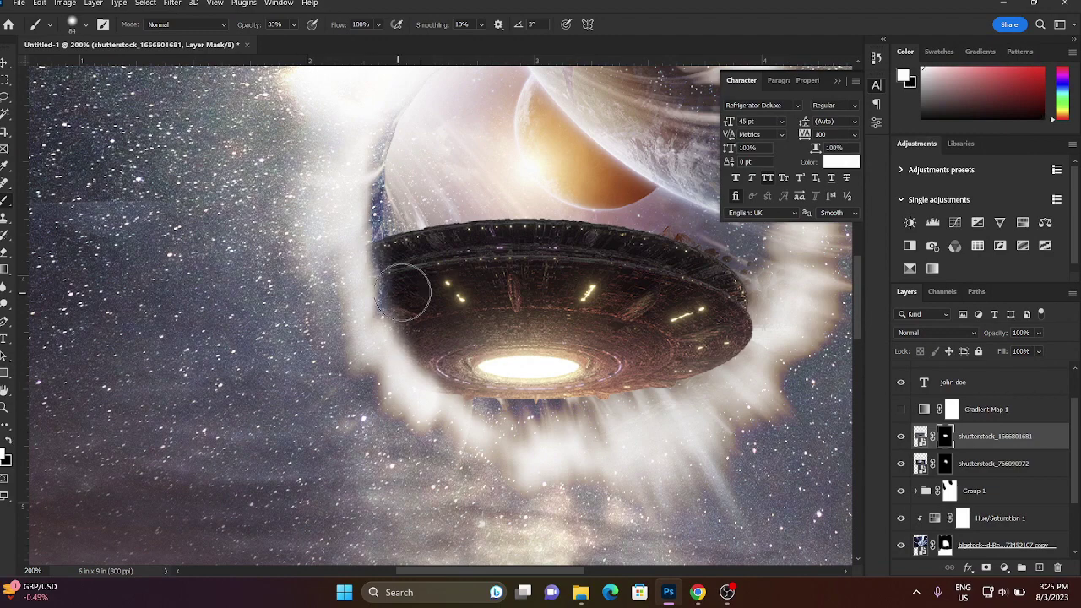
pyautogui.press('z')
pyautogui.hotkey('ctrl', '0')
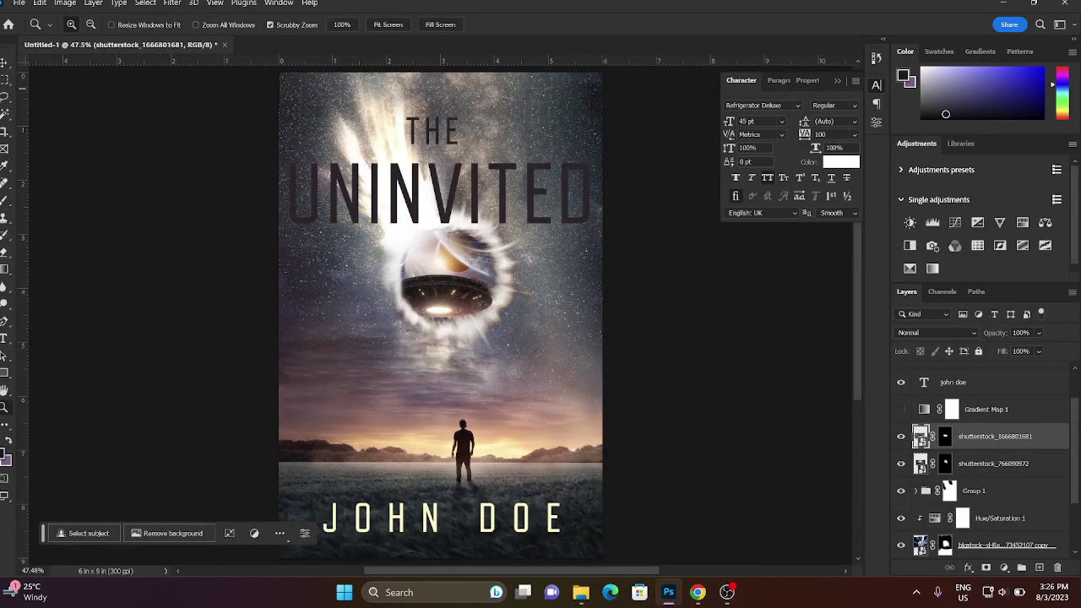
pyautogui.hotkey('alt', 'Tab')
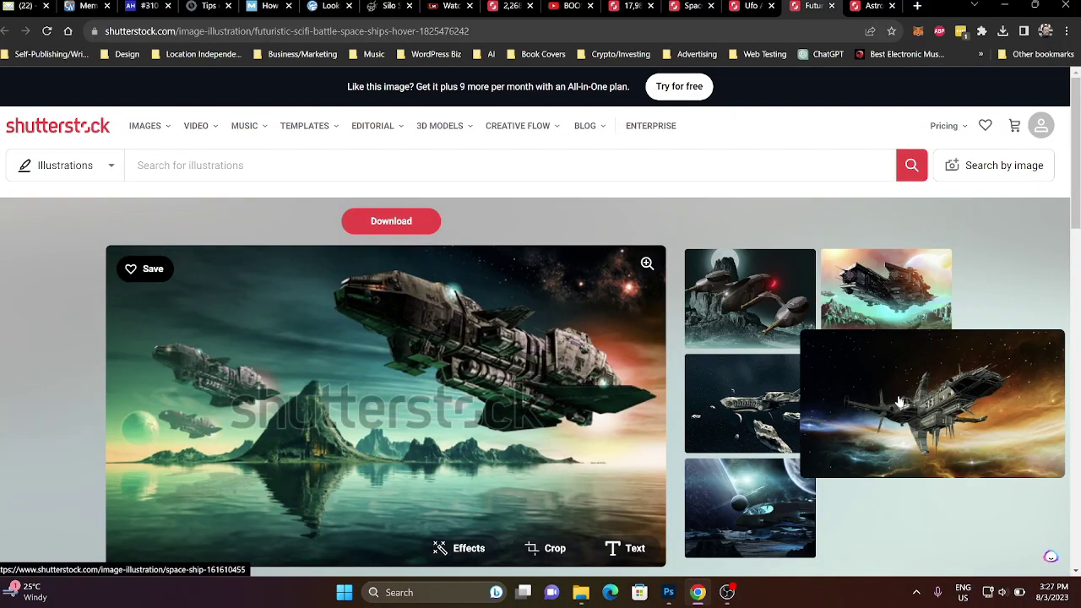
# Open the dark-space spaceship page and view all similar images
pyautogui.click(899, 402)
pyautogui.scroll(-10, 939, 251)
pyautogui.scroll(5, 939, 251)
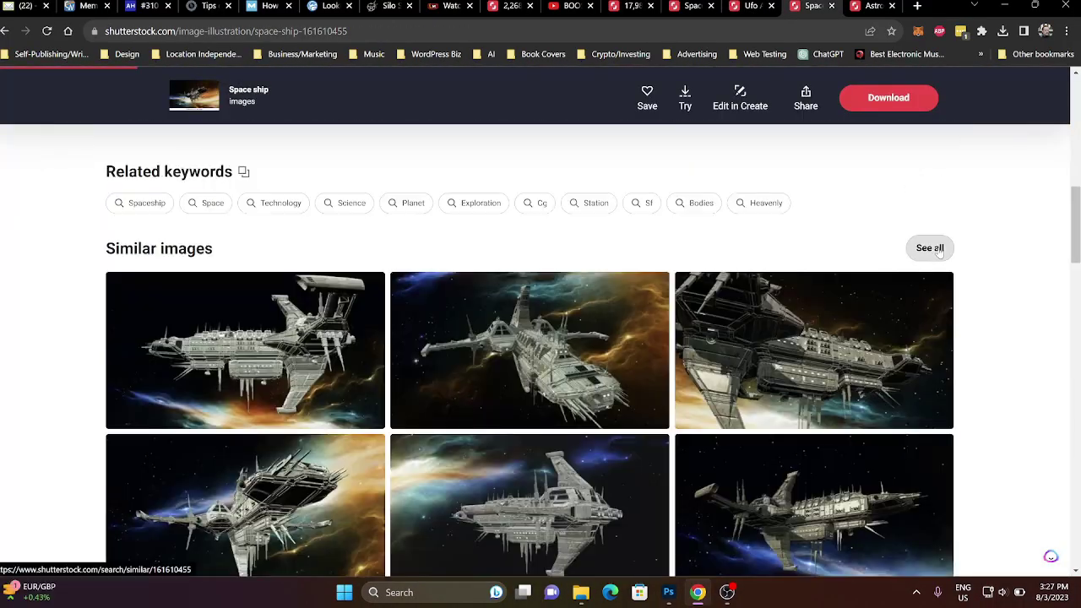
pyautogui.click(930, 247)
# Browse the similar images and resume the 3D futuristic spaceship illustration download
pyautogui.scroll(-5, 939, 251)
pyautogui.scroll(-5, 939, 251)
pyautogui.scroll(-3, 939, 251)
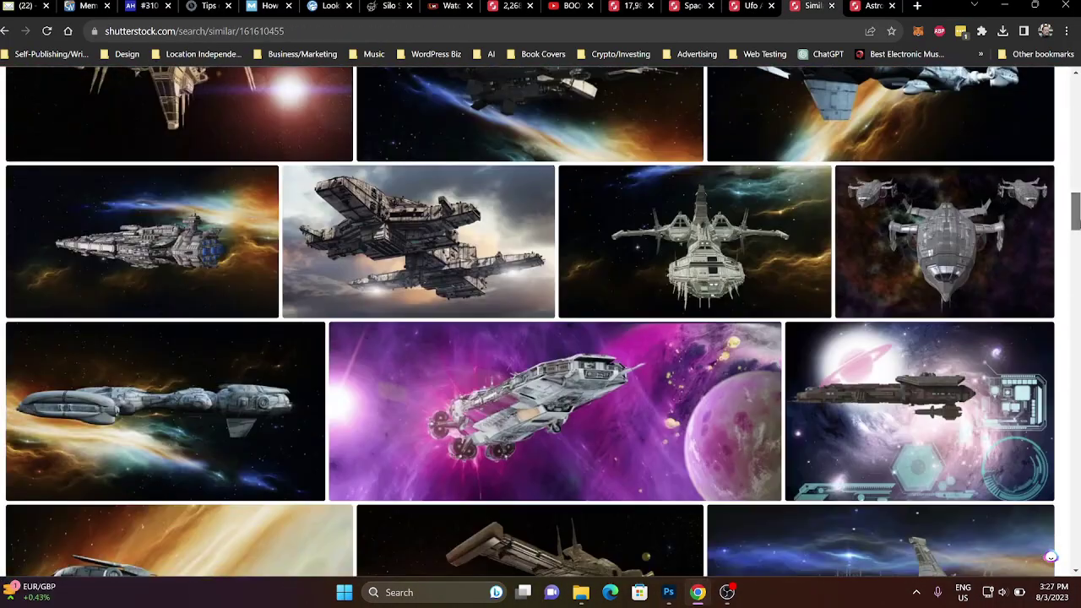
pyautogui.scroll(-5, 541, 321)
pyautogui.scroll(-5, 541, 321)
pyautogui.scroll(-5, 540, 321)
pyautogui.scroll(-5, 540, 320)
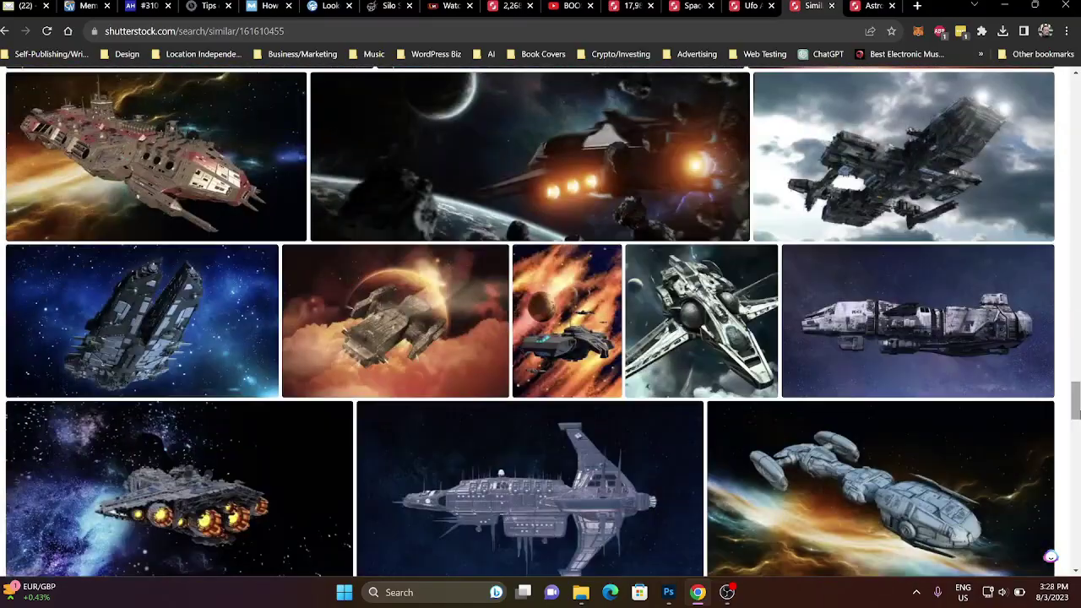
pyautogui.scroll(-5, 603, 460)
pyautogui.scroll(2, 603, 460)
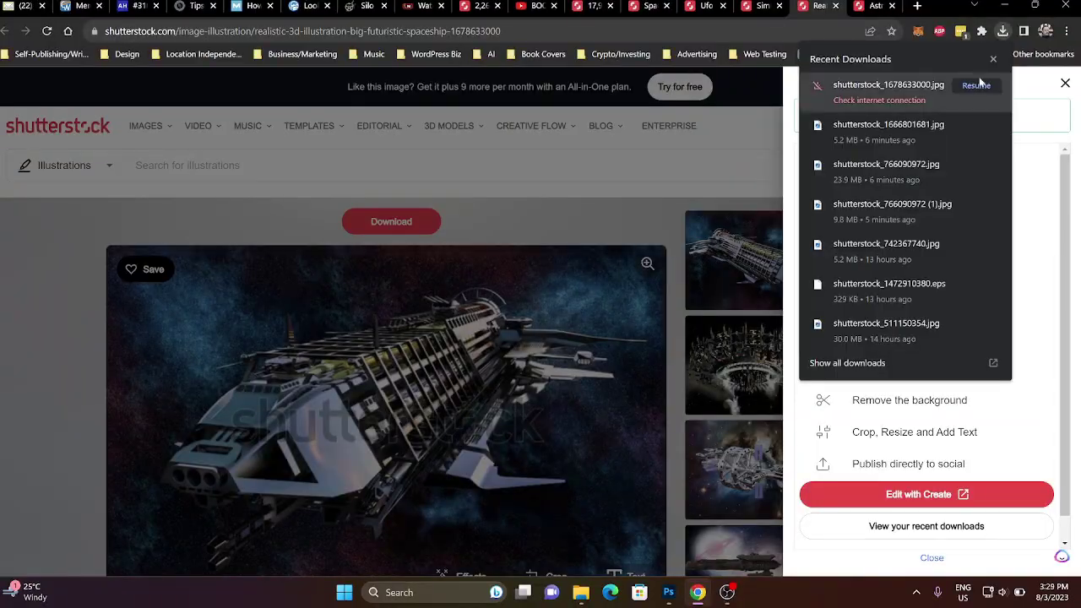
pyautogui.click(978, 84)
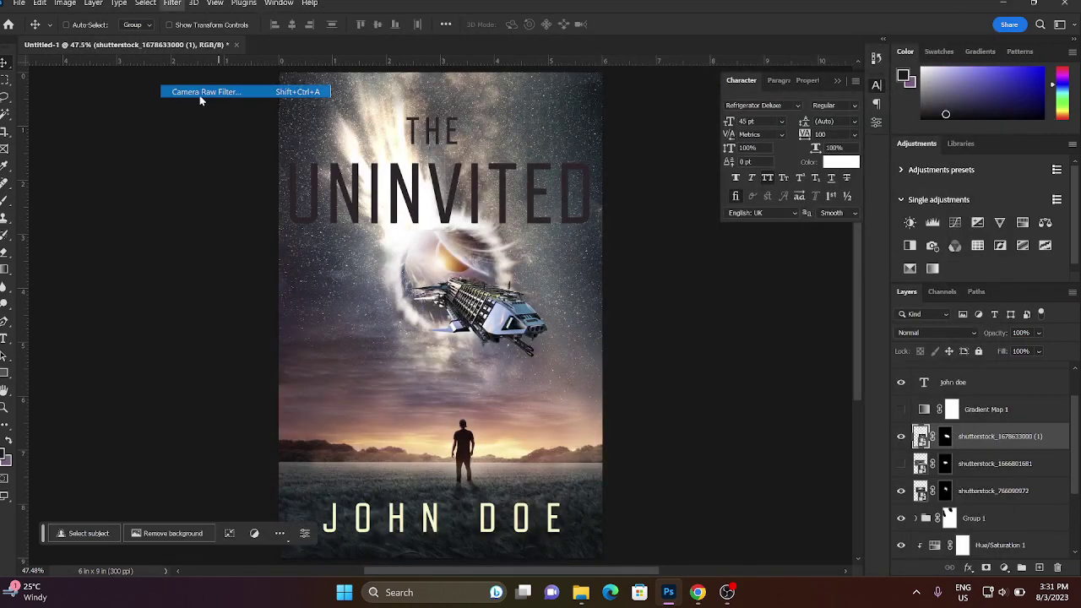
# Apply Camera Raw Filter adjustments to the spaceship layer
pyautogui.click(200, 97)
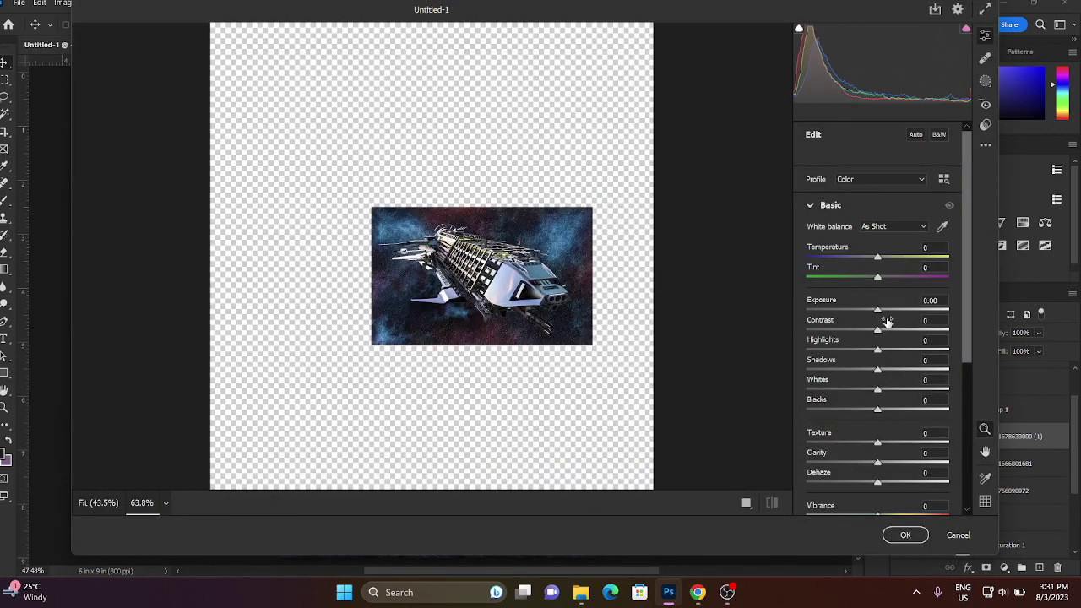
pyautogui.click(902, 534)
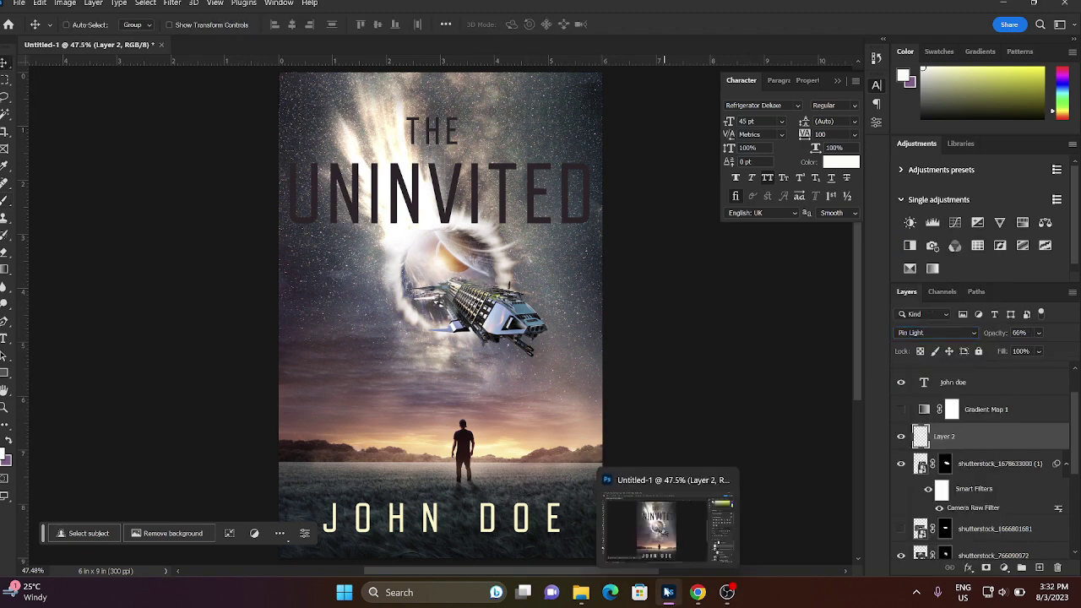
# Add a Darker Color gradient map, then rotate the wormhole copy -17° and scale it to 78%
pyautogui.click(932, 267)
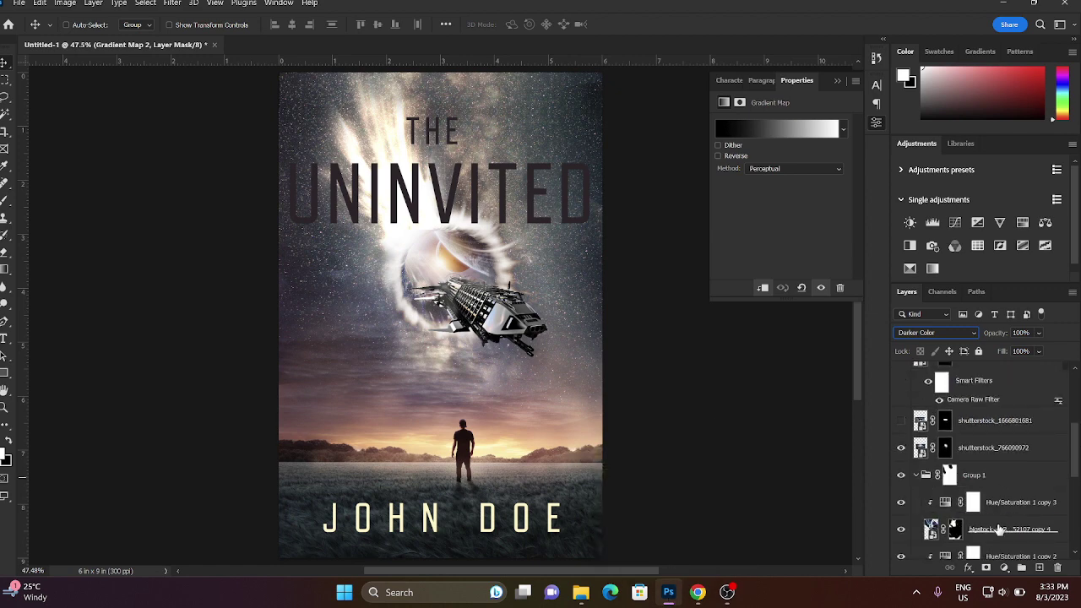
pyautogui.moveTo(213, 116); pyautogui.dragTo(504, 281)
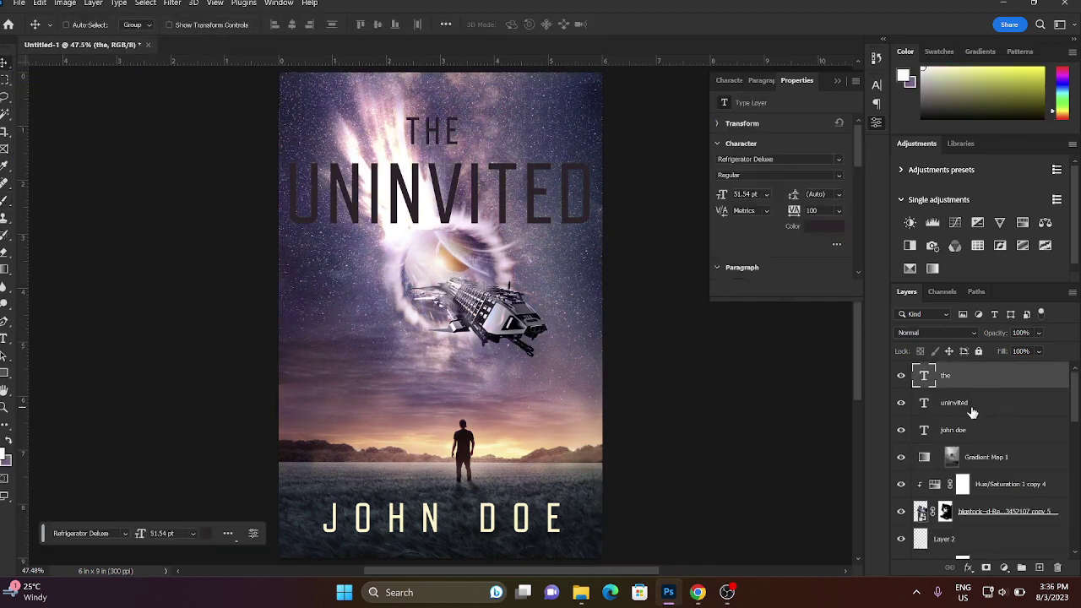
# Set the title text colour to #0d0013 and free-transform the text
pyautogui.click(441, 437)
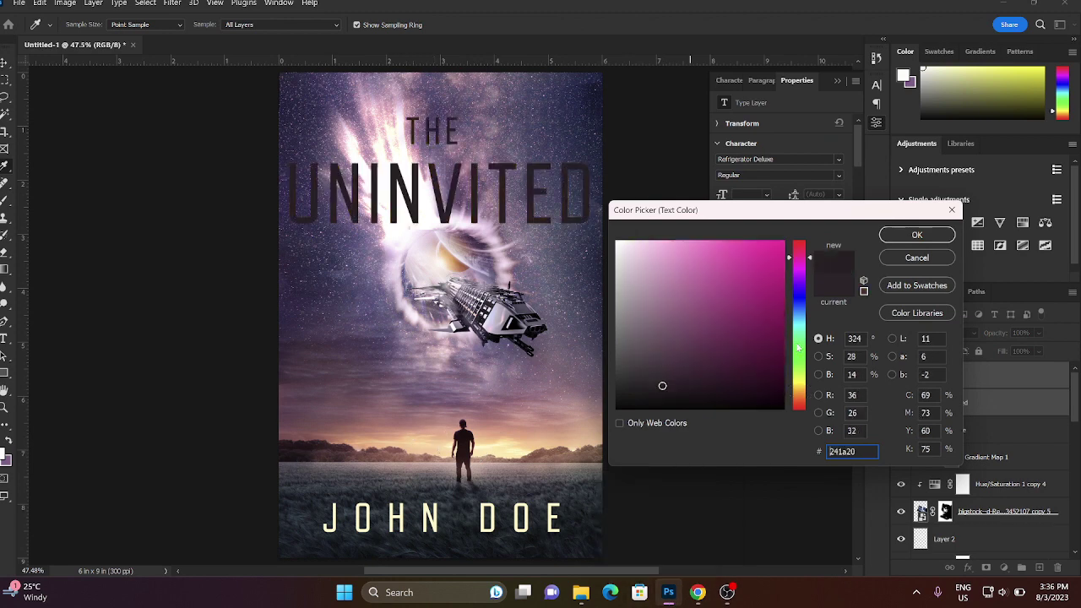
pyautogui.write('0d0013')
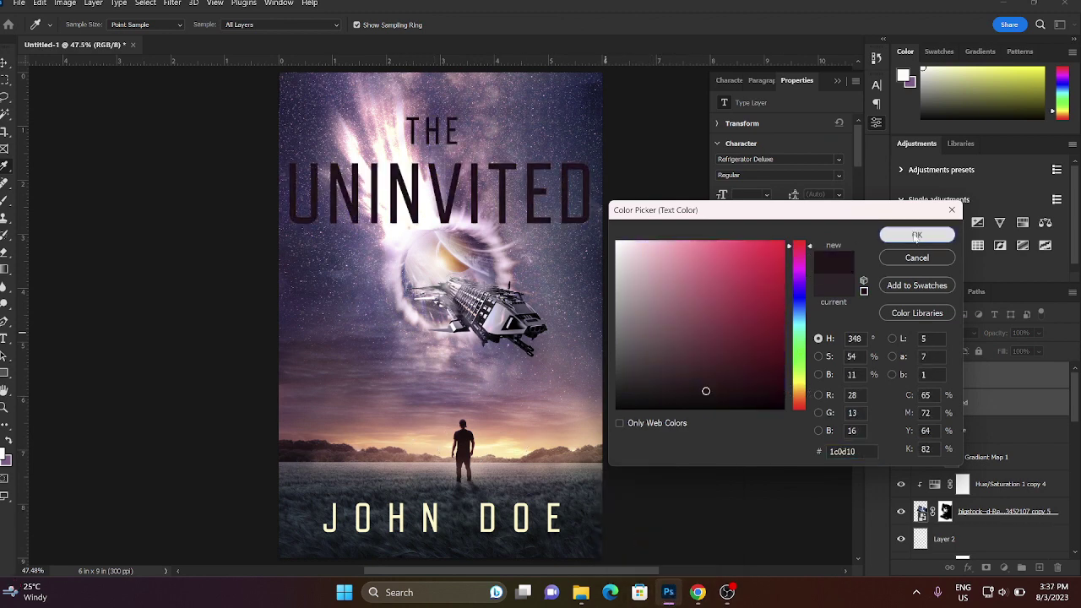
pyautogui.click(916, 235)
pyautogui.press('v')
pyautogui.hotkey('ctrl', 't')
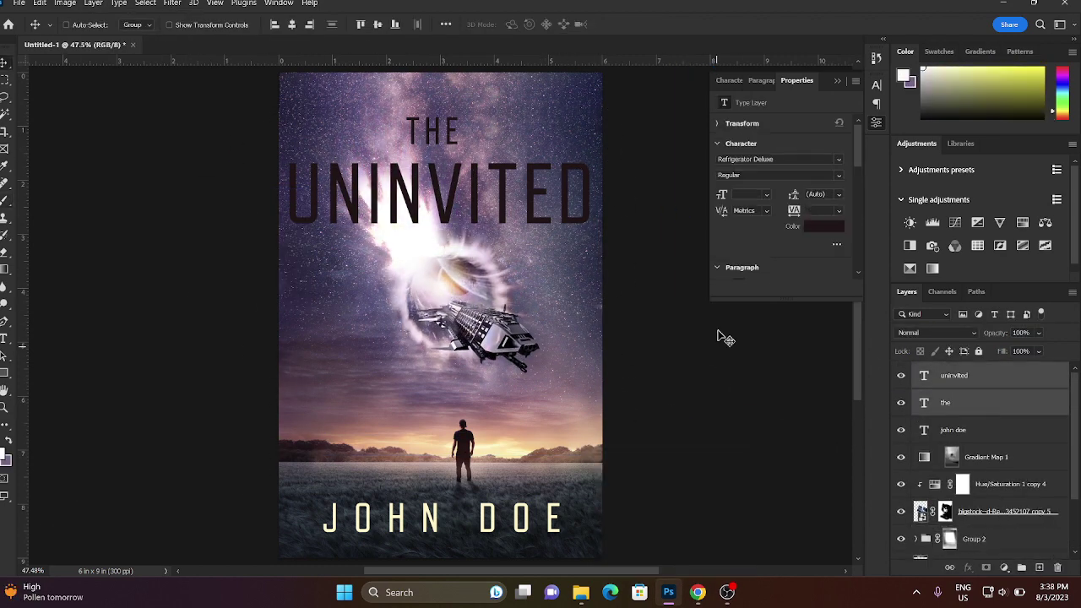
# Give UNINVITED a gold Gradient Overlay and Drop Shadow, then unhide the wormhole layer's mask
pyautogui.doubleClick(1033, 376)
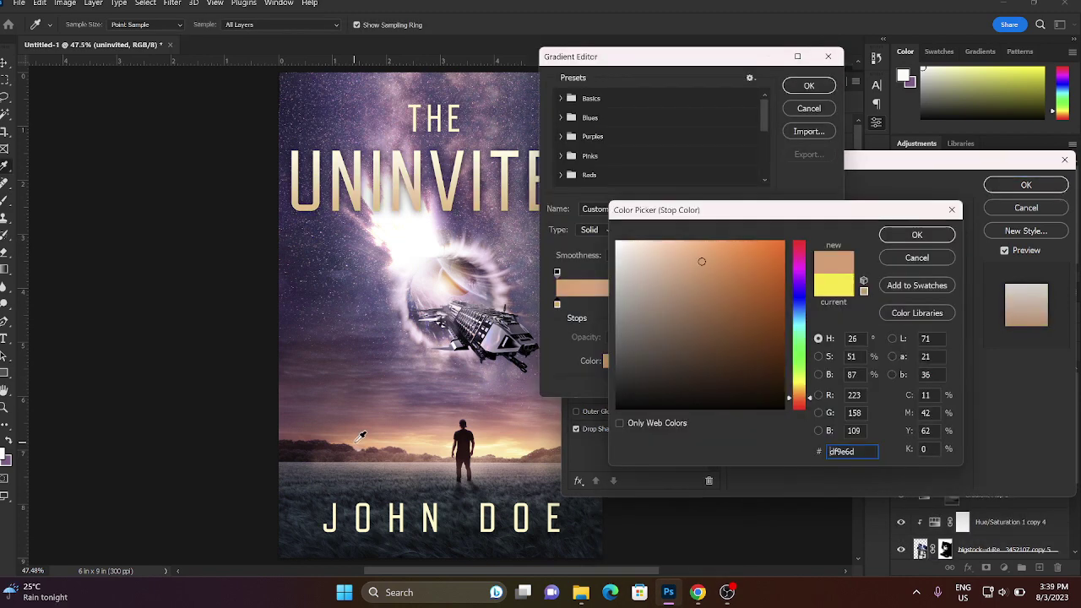
pyautogui.click(916, 513)
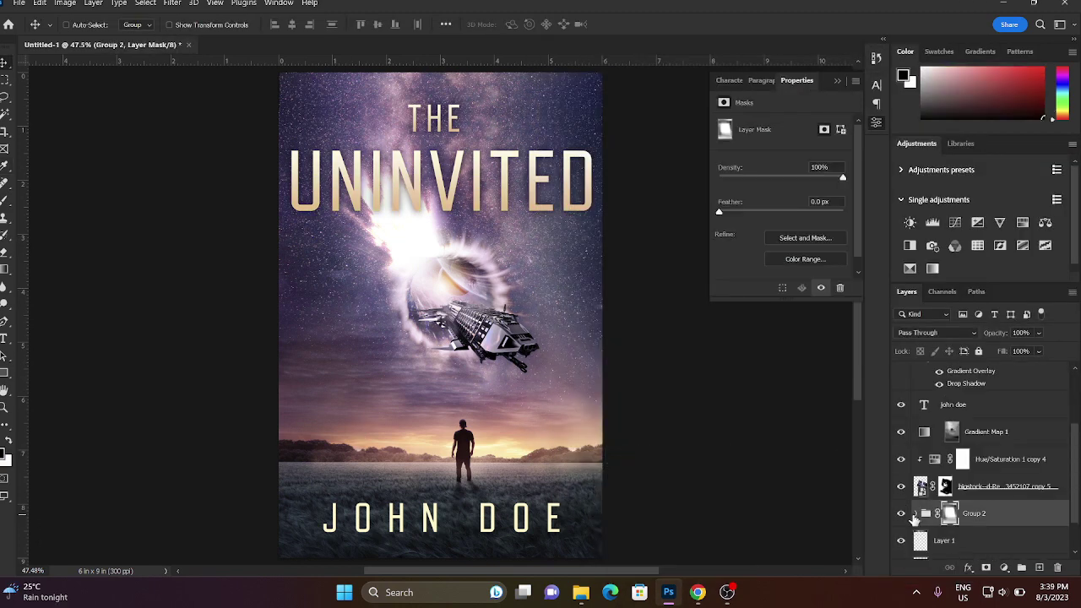
pyautogui.scroll(-1, 1077, 436)
pyautogui.click(901, 466)
pyautogui.click(965, 466)
pyautogui.press('b')
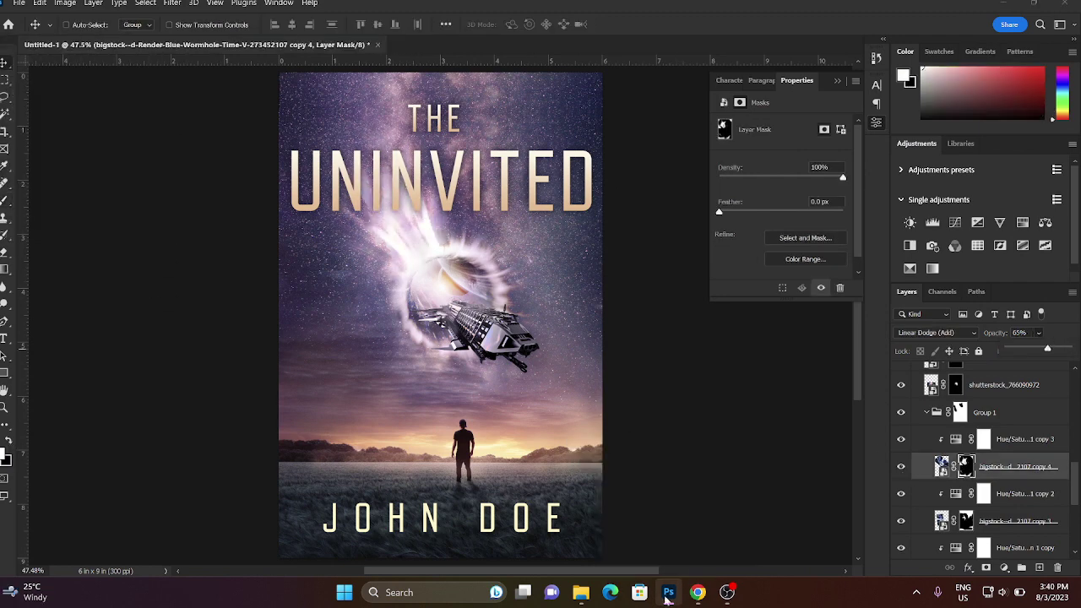
# Paste the title's gold layer style onto JOHN DOE and draw a bottom-up gradient
pyautogui.click(1004, 374)
pyautogui.rightClick(926, 315)
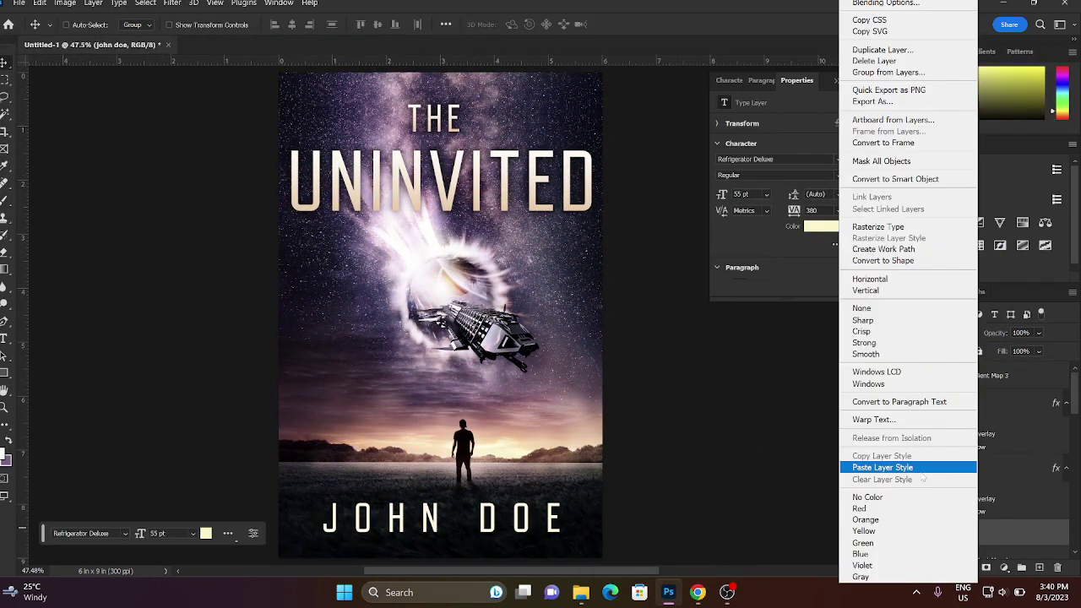
pyautogui.click(919, 468)
pyautogui.click(1064, 432)
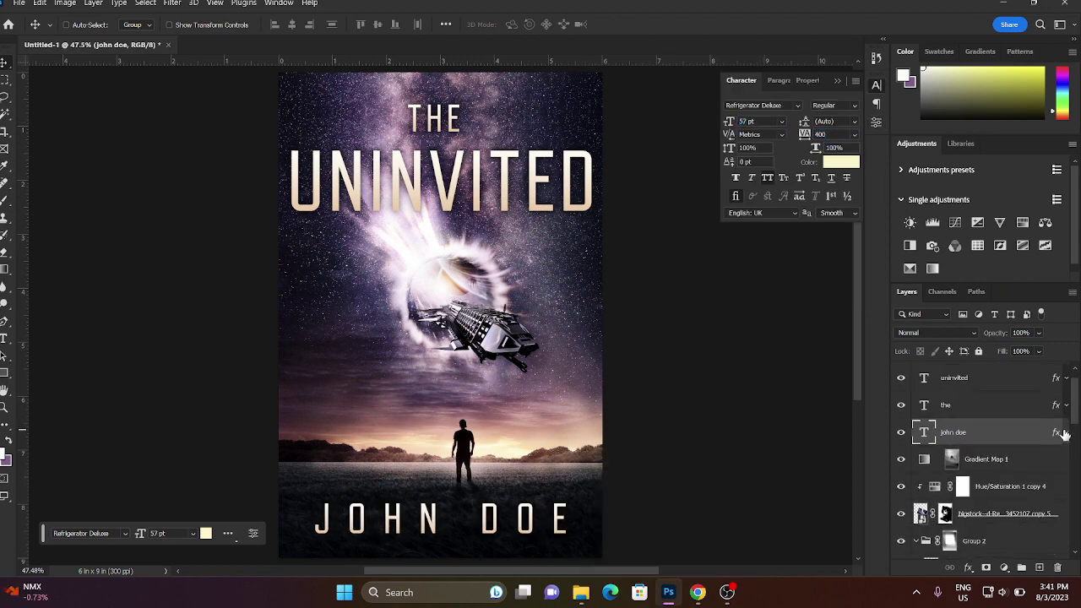
pyautogui.moveTo(445, 558); pyautogui.dragTo(440, 413)
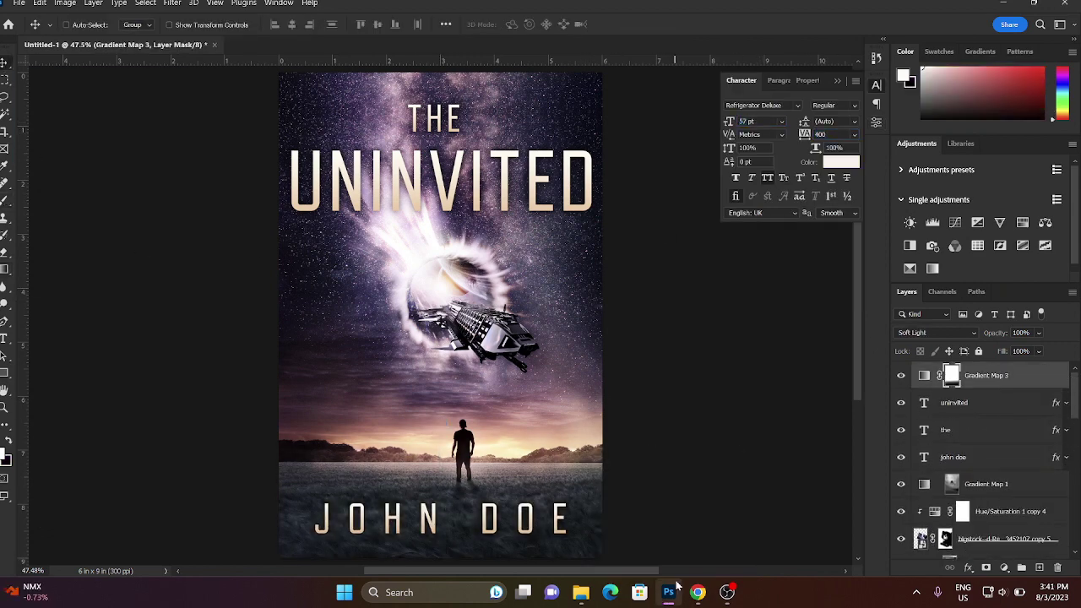
# Add an Outer Glow to both JOHN DOE and the UNINVITED title
pyautogui.doubleClick(992, 457)
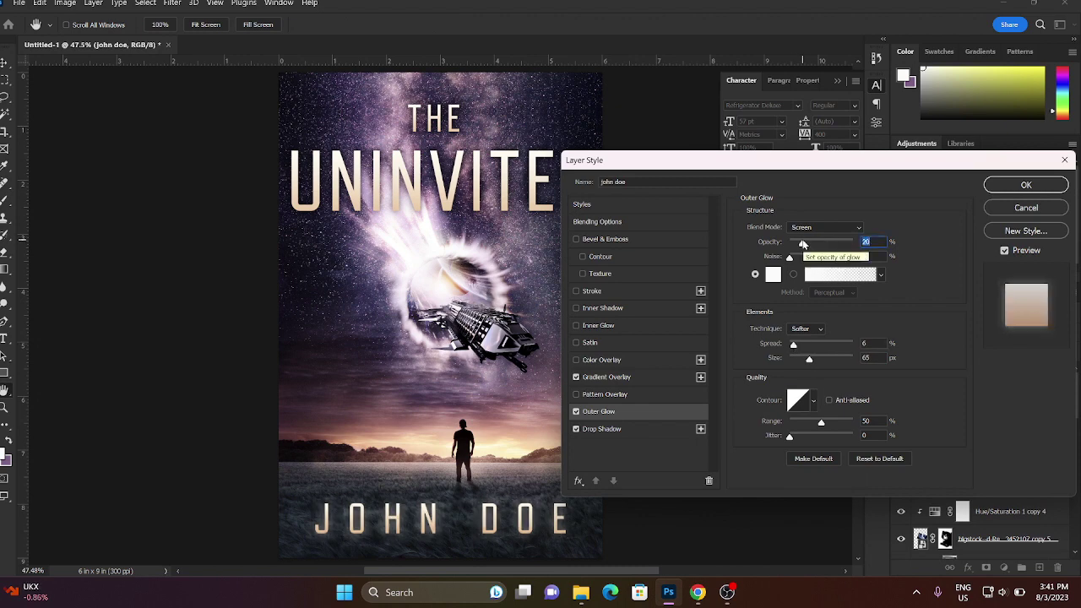
pyautogui.press('Return')
pyautogui.doubleClick(1007, 421)
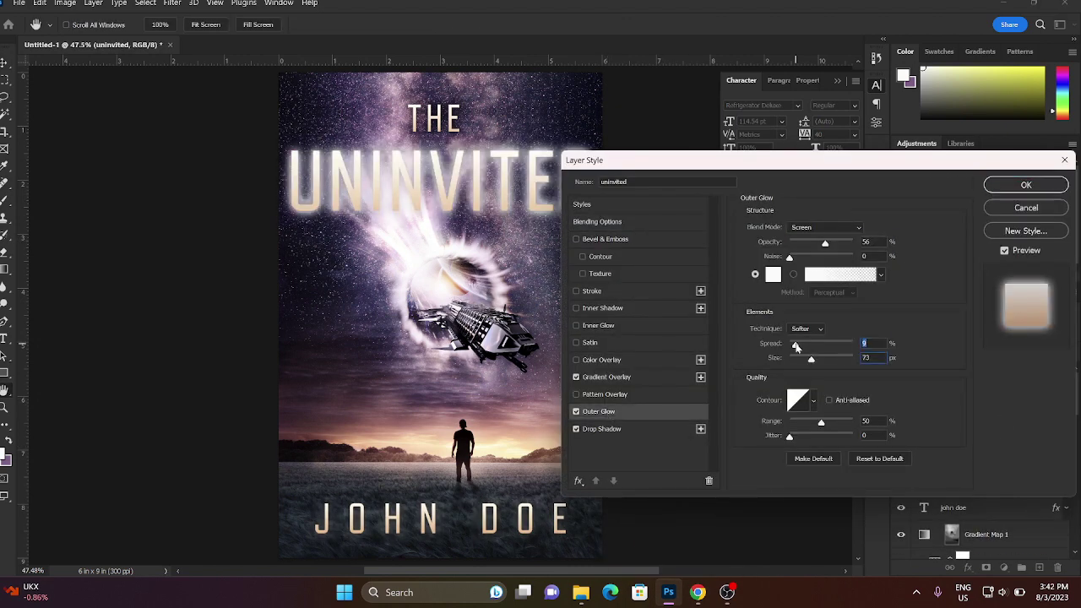
pyautogui.press('Return')
pyautogui.rightClick(945, 480)
pyautogui.press('Escape')
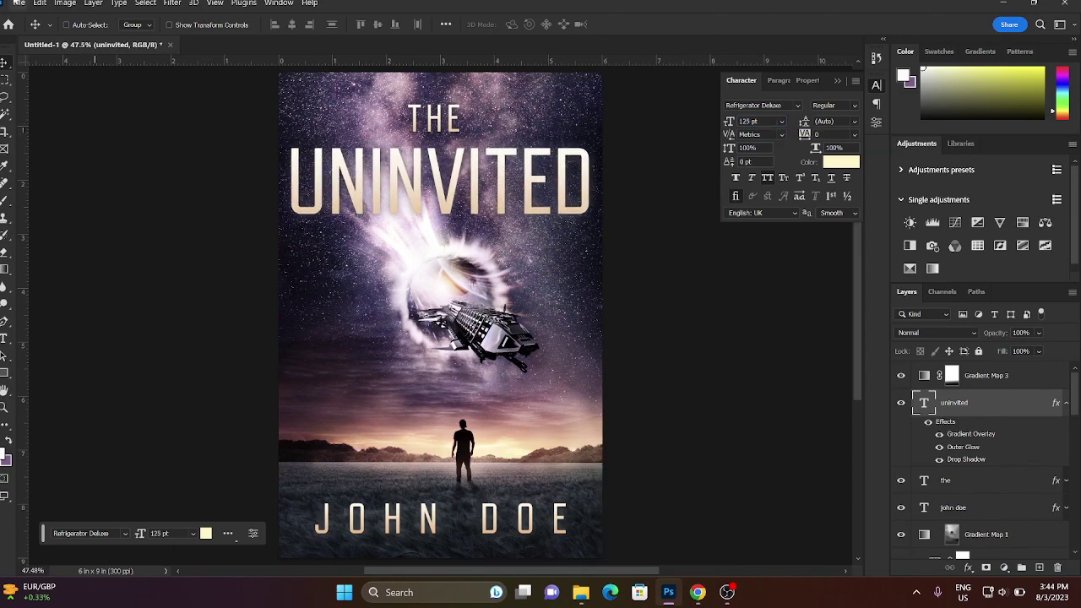
# Save the finished cover as The Uninvited.jpg and briefly browse the Filter menu
pyautogui.hotkey('ctrl', 's')
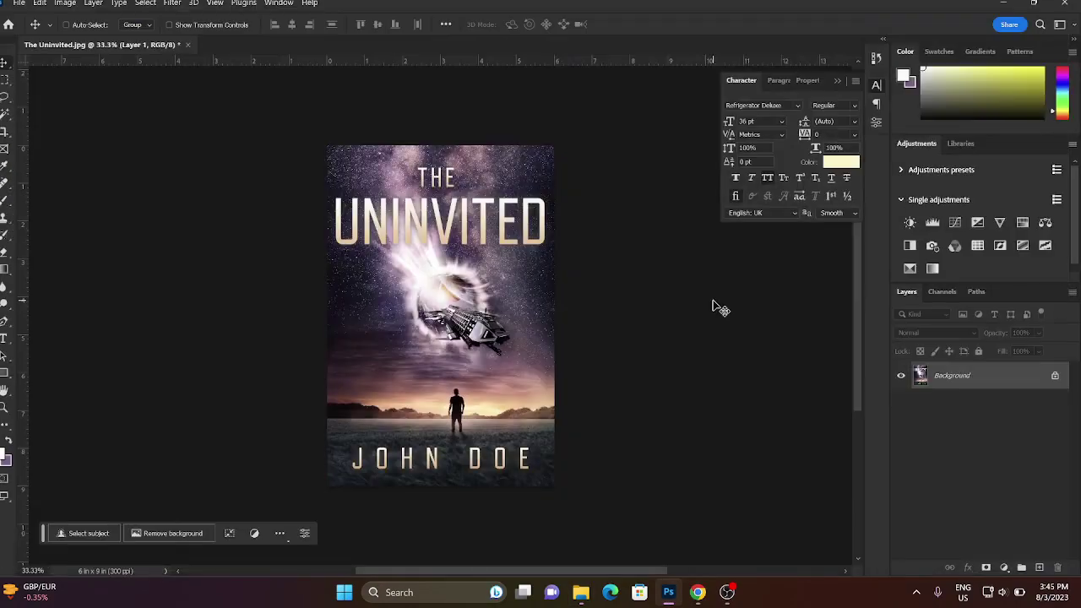
pyautogui.click(172, 3)
pyautogui.click(378, 124)
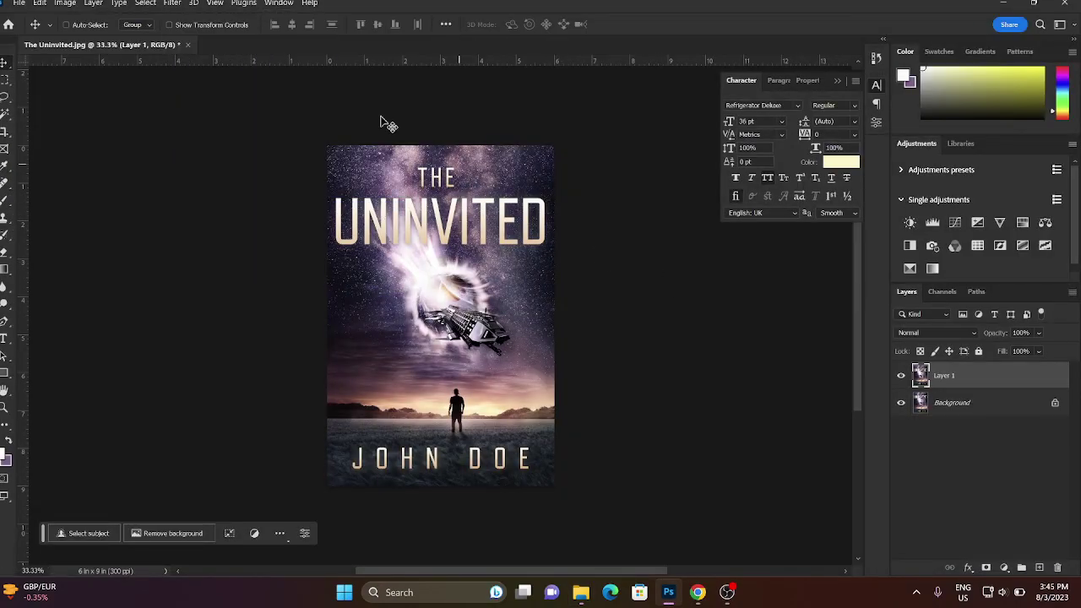